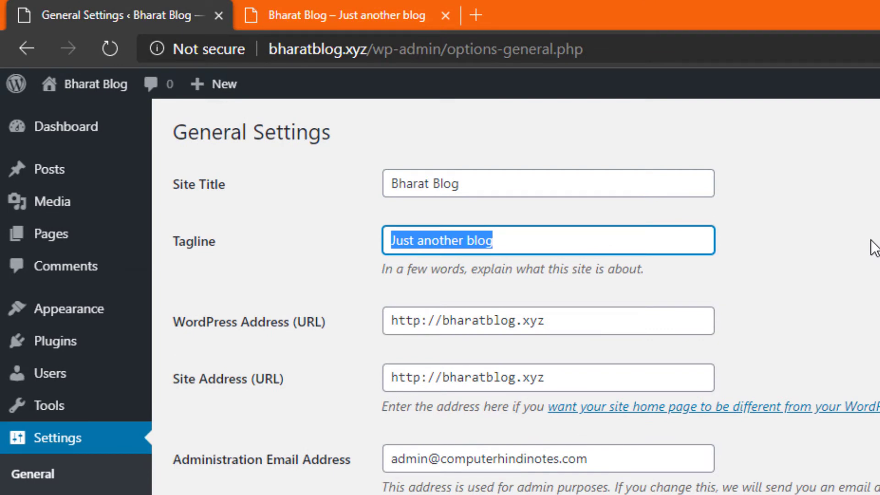
Step: Change the site's tagline to "Learn all about WordPress", correcting the spelling of WordPress
{"action": "type", "text": "Learn all about wordpress"}
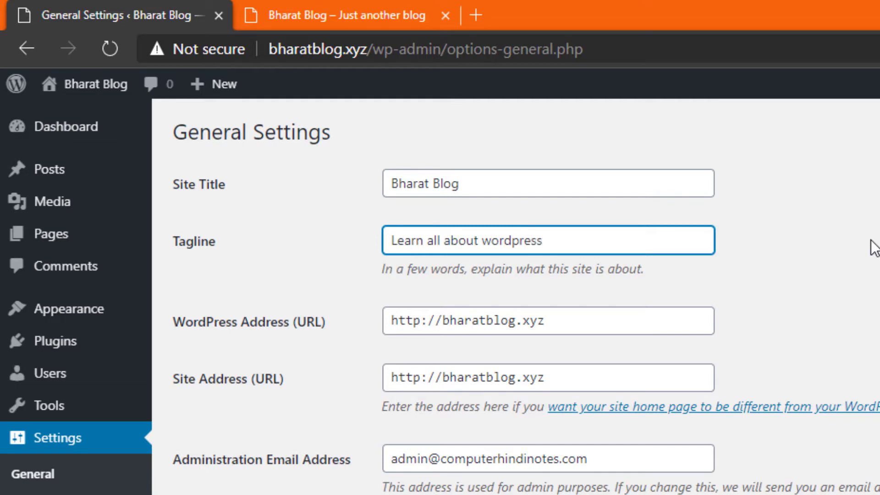
{"action": "right_click", "coordinate": [519, 240]}
{"action": "left_click", "coordinate": [582, 258]}
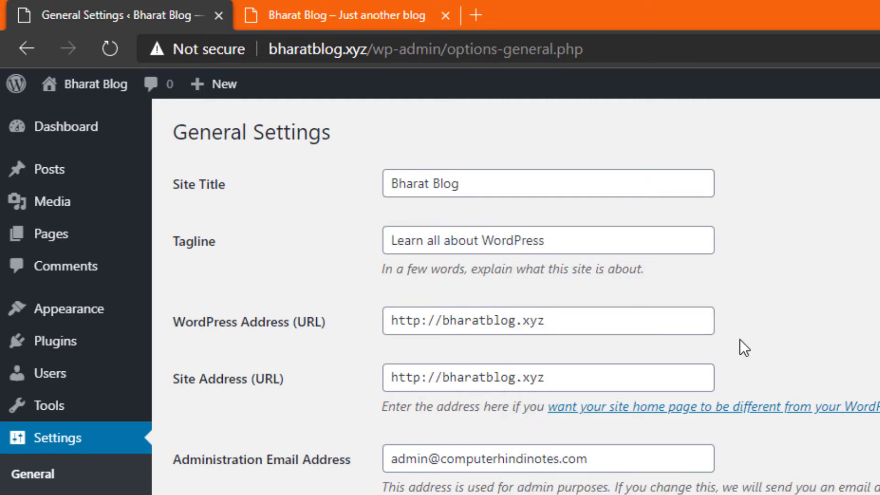
Step: Check the available timezone choices, keep UTC+5:30, and save the general settings
{"action": "scroll", "coordinate": [740, 340], "scroll_direction": "down", "scroll_amount": 5}
{"action": "scroll", "coordinate": [739, 340], "scroll_direction": "up", "scroll_amount": 2}
{"action": "scroll", "coordinate": [614, 442], "scroll_direction": "up", "scroll_amount": 1}
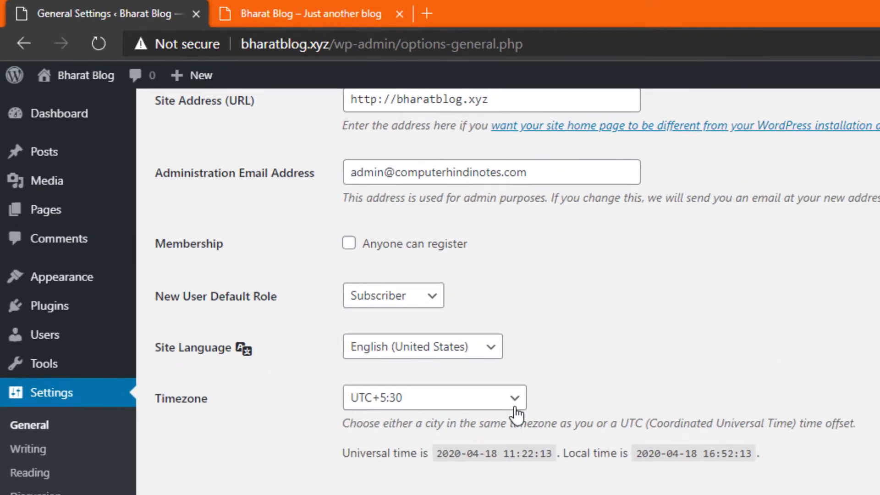
{"action": "left_click", "coordinate": [524, 412]}
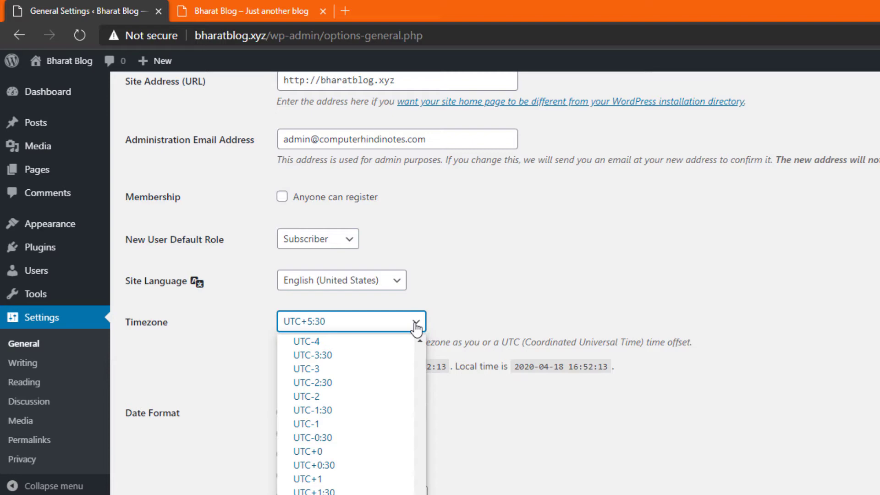
{"action": "left_click", "coordinate": [415, 323]}
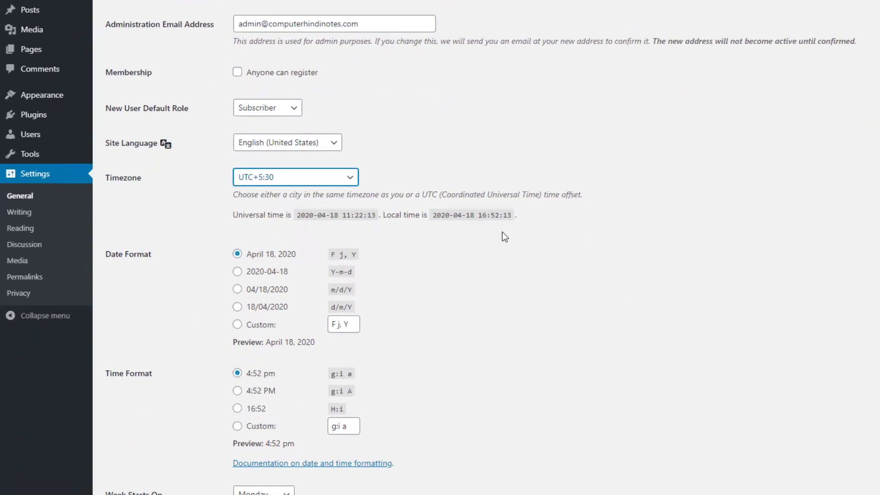
{"action": "scroll", "coordinate": [532, 303], "scroll_direction": "down", "scroll_amount": 2}
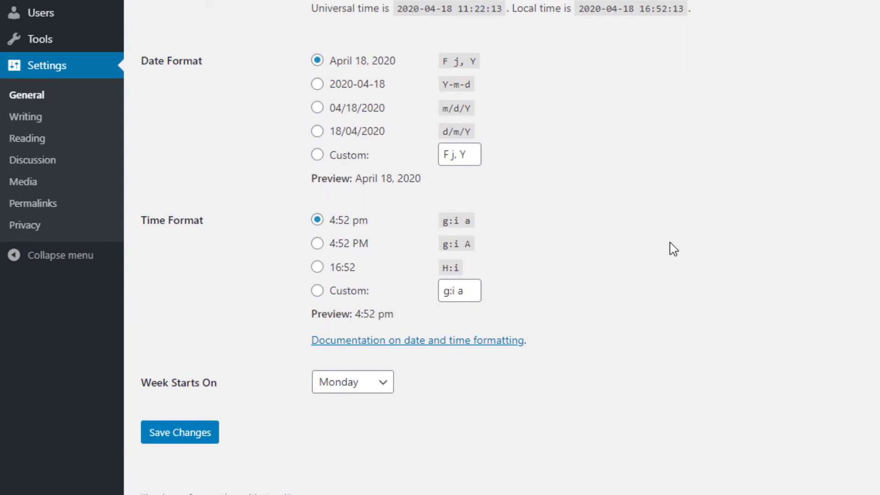
{"action": "left_click", "coordinate": [191, 439]}
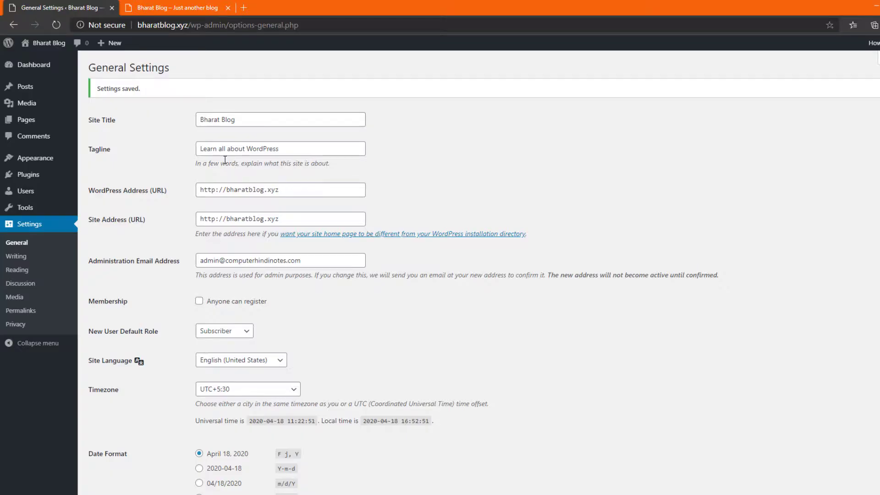
Step: Move the Welcome post to the trash from the list of all posts using a bulk action
{"action": "mouse_move", "coordinate": [43, 92]}
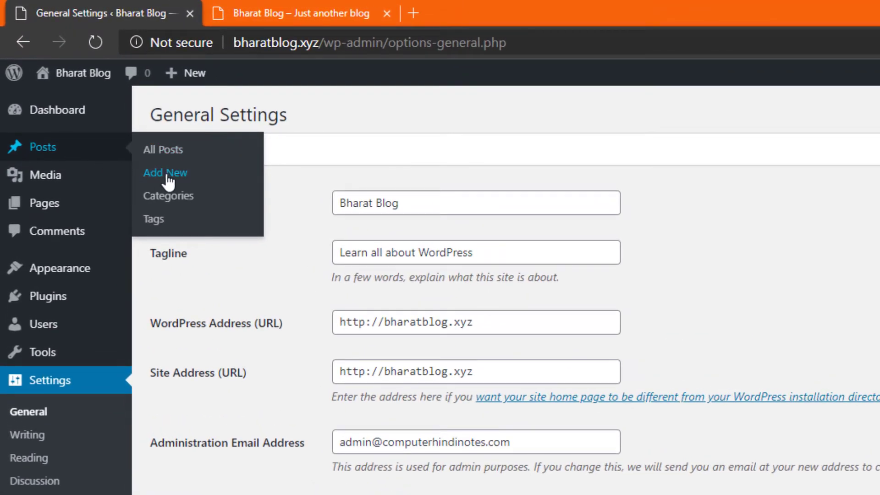
{"action": "left_click", "coordinate": [174, 151]}
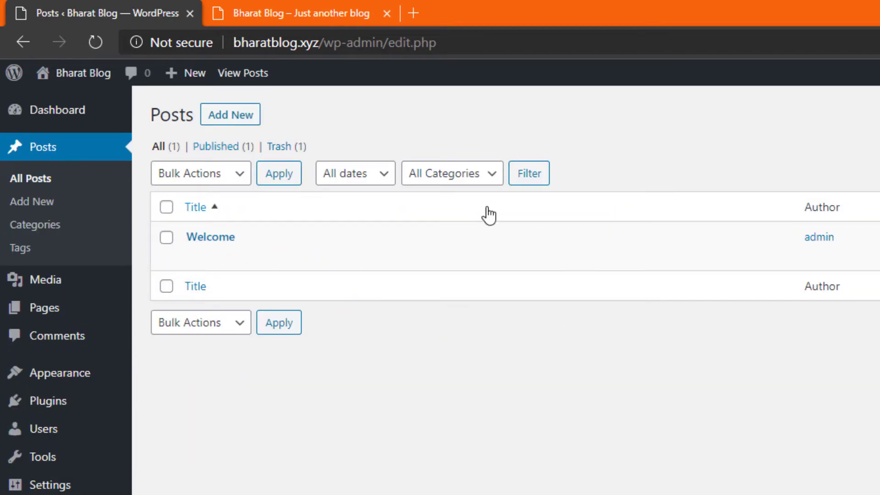
{"action": "mouse_move", "coordinate": [205, 242]}
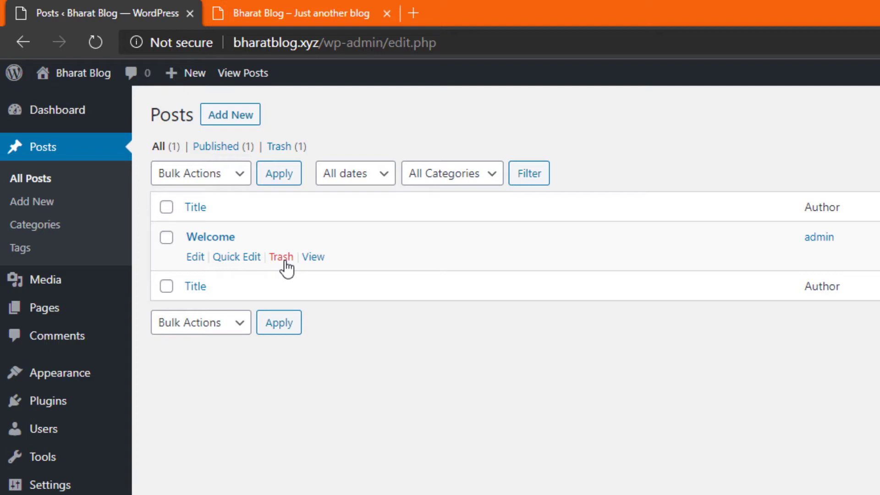
{"action": "left_click", "coordinate": [166, 243]}
{"action": "left_click", "coordinate": [230, 330]}
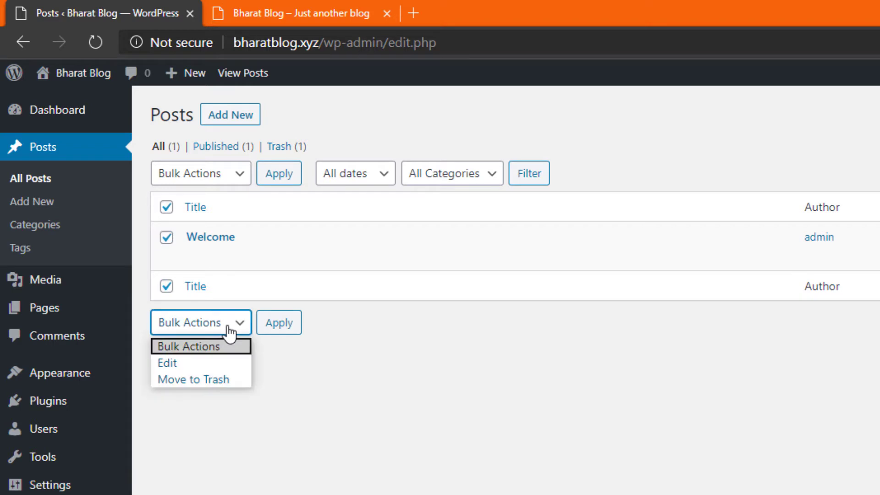
{"action": "left_click", "coordinate": [223, 380]}
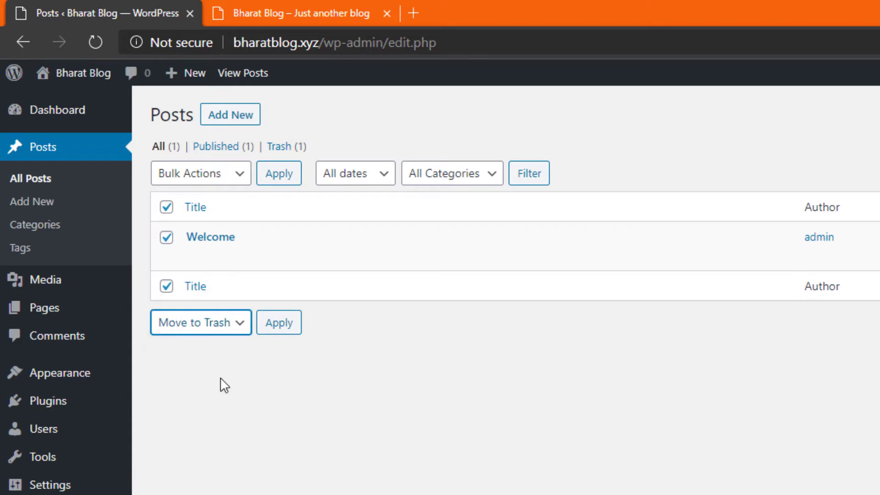
{"action": "left_click", "coordinate": [277, 323]}
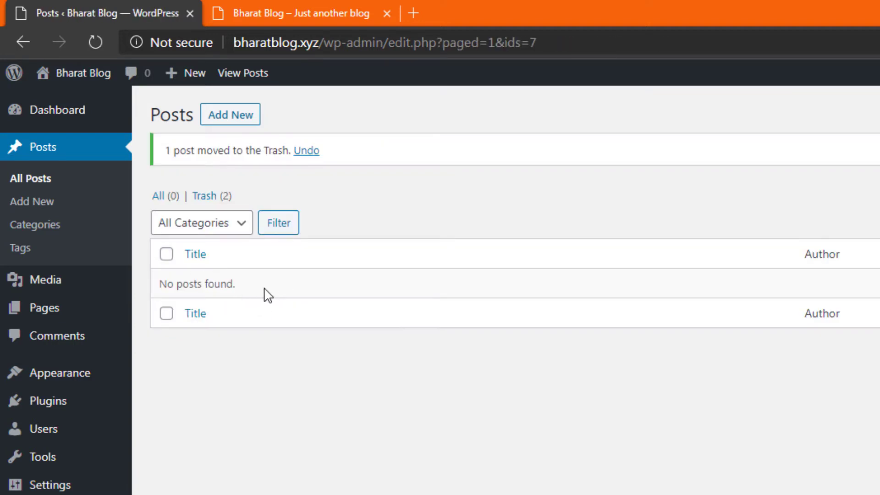
Step: Restore the Welcome and Hello world! posts from the posts trash with a bulk action
{"action": "left_click", "coordinate": [213, 196]}
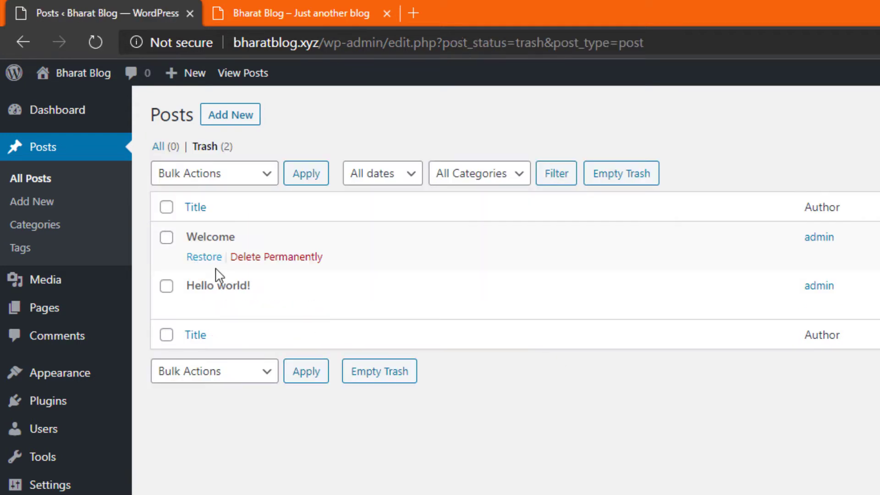
{"action": "left_click", "coordinate": [167, 237]}
{"action": "left_click", "coordinate": [165, 287]}
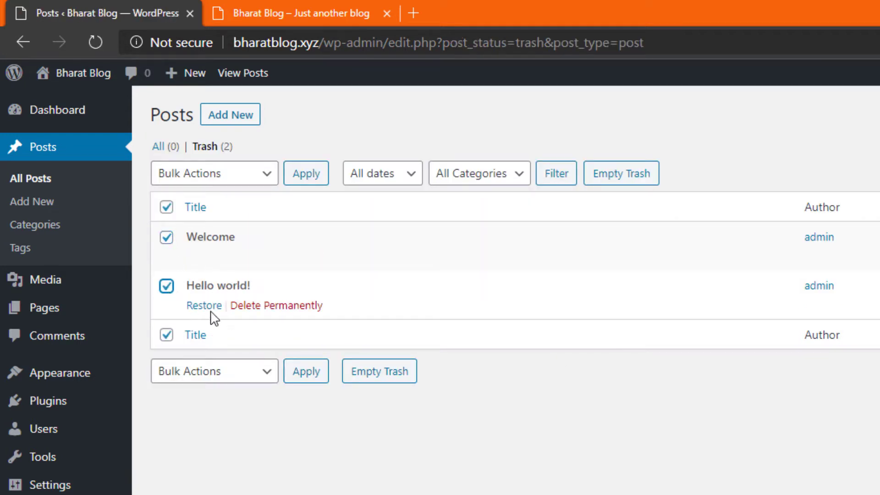
{"action": "left_click", "coordinate": [213, 372]}
{"action": "left_click", "coordinate": [222, 411]}
{"action": "left_click", "coordinate": [308, 372]}
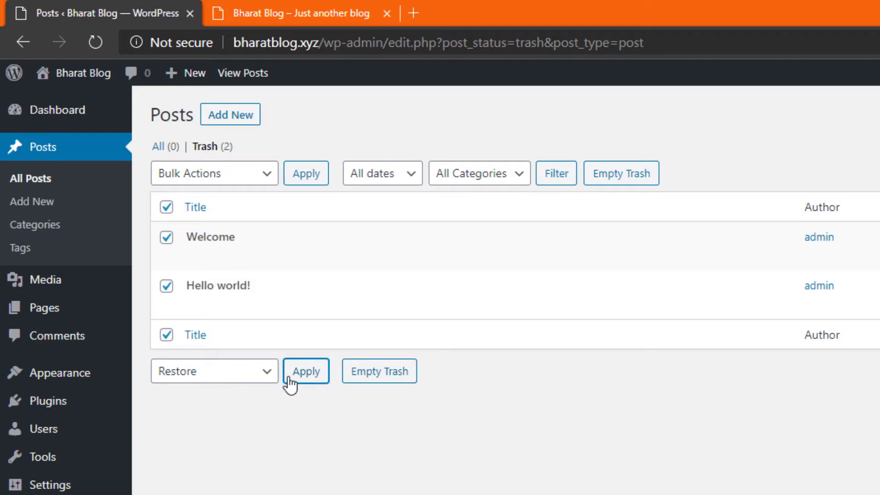
{"action": "left_click", "coordinate": [312, 380]}
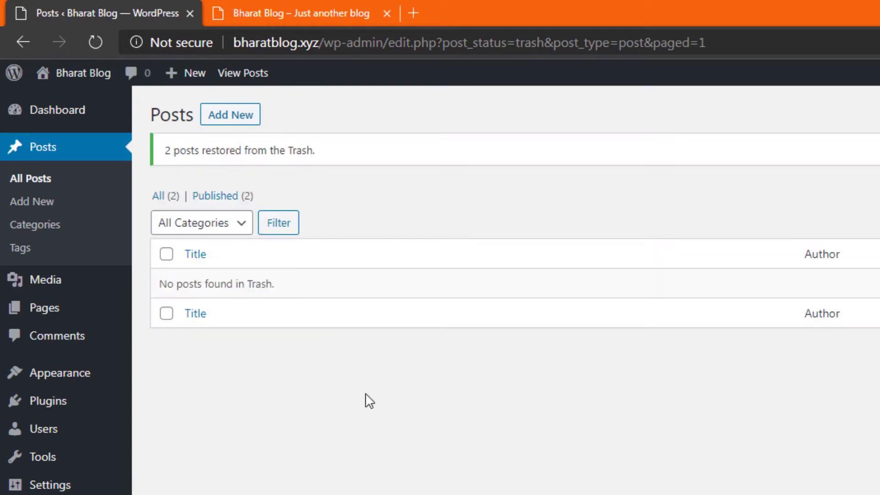
Step: Restore Sample Page from the trash of the site's pages
{"action": "mouse_move", "coordinate": [65, 307]}
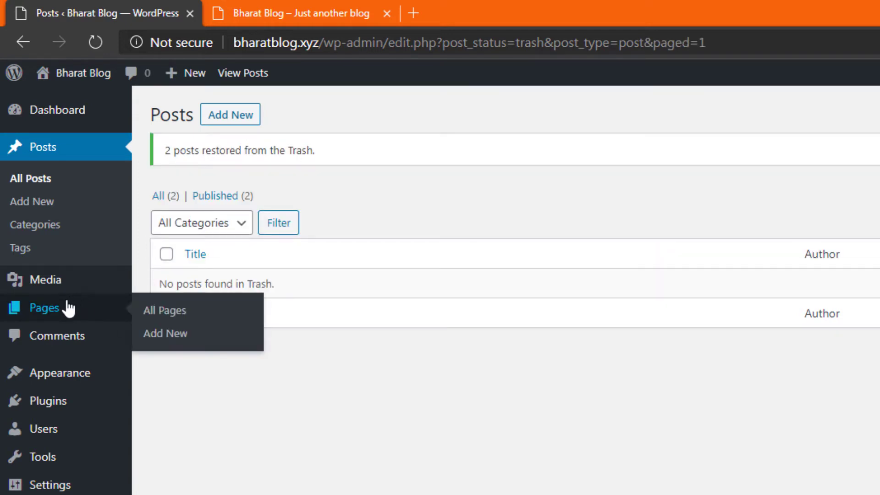
{"action": "left_click", "coordinate": [158, 316]}
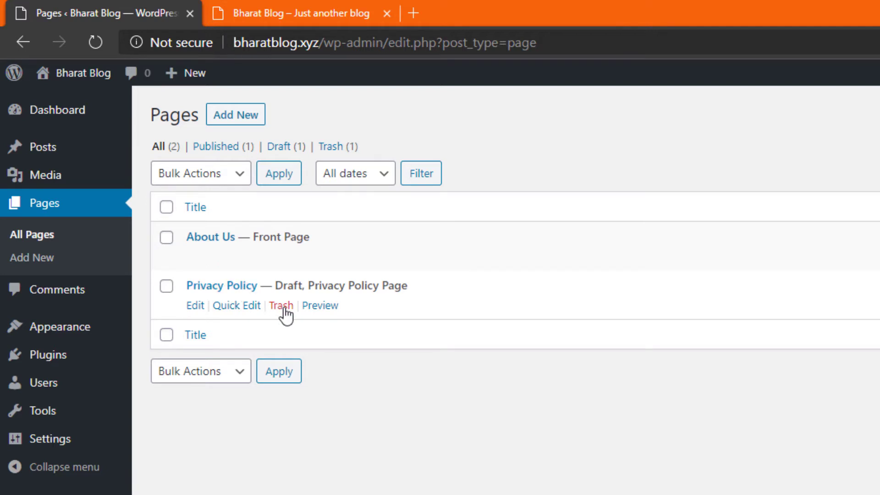
{"action": "left_click", "coordinate": [332, 147]}
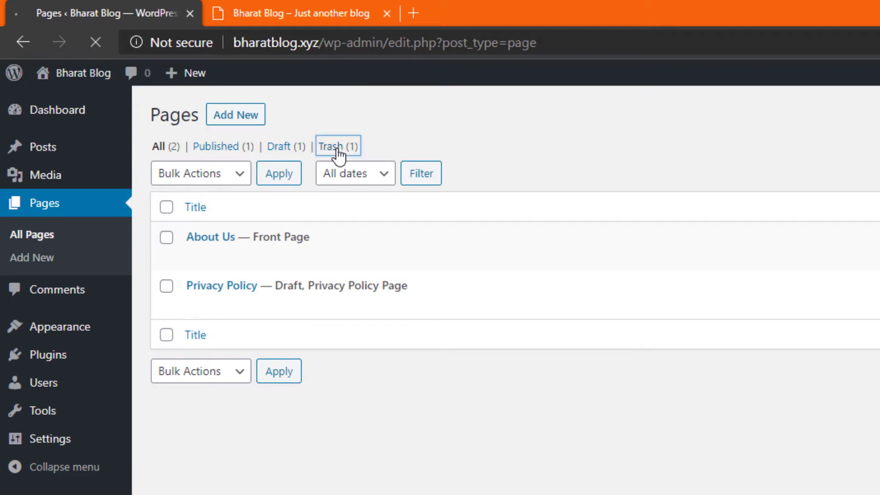
{"action": "mouse_move", "coordinate": [251, 242]}
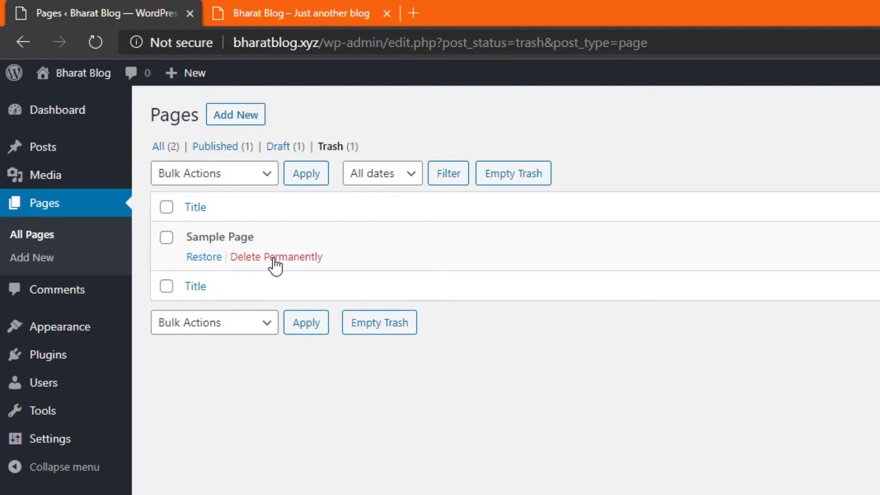
{"action": "left_click", "coordinate": [200, 259]}
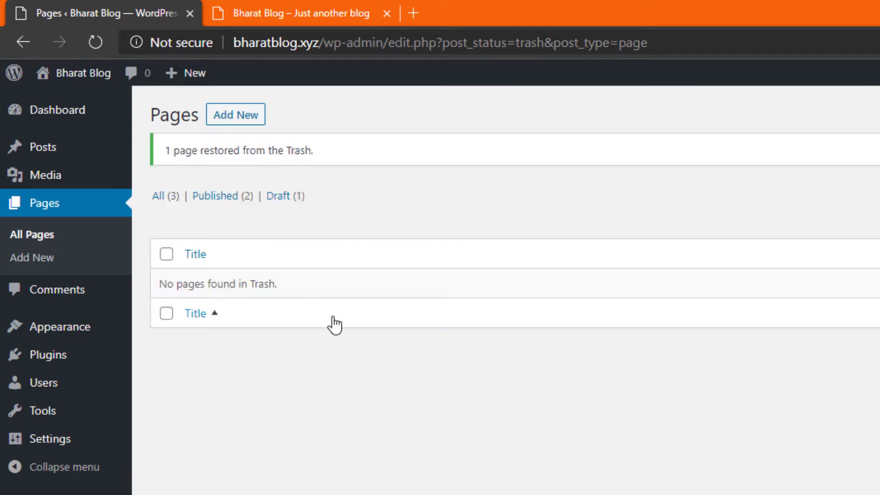
Step: Open the site's comments list and examine the default comment
{"action": "left_click", "coordinate": [76, 300]}
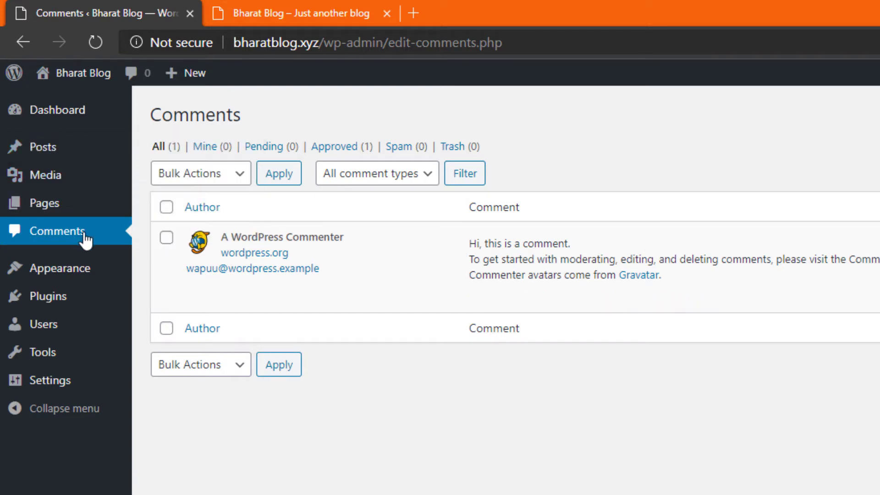
{"action": "mouse_move", "coordinate": [505, 247]}
{"action": "key", "text": "alt+Tab"}
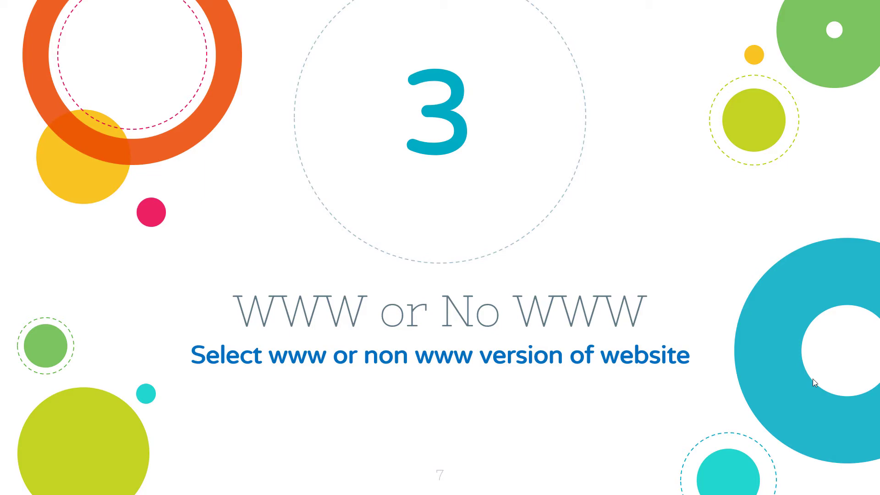
{"action": "key", "text": "Right"}
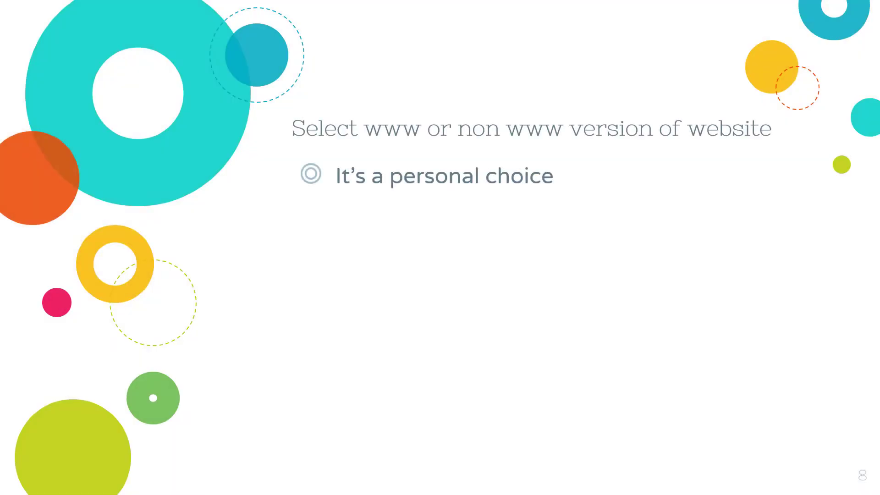
{"action": "key", "text": "Right"}
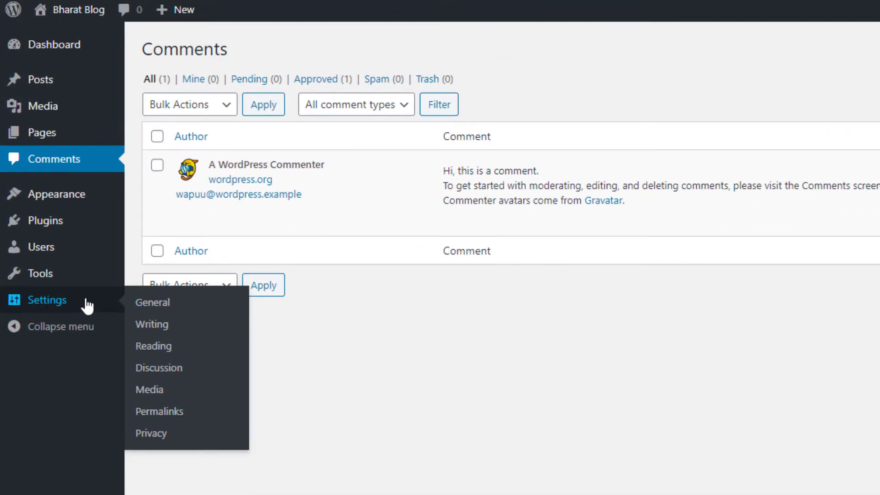
{"action": "left_click", "coordinate": [154, 303]}
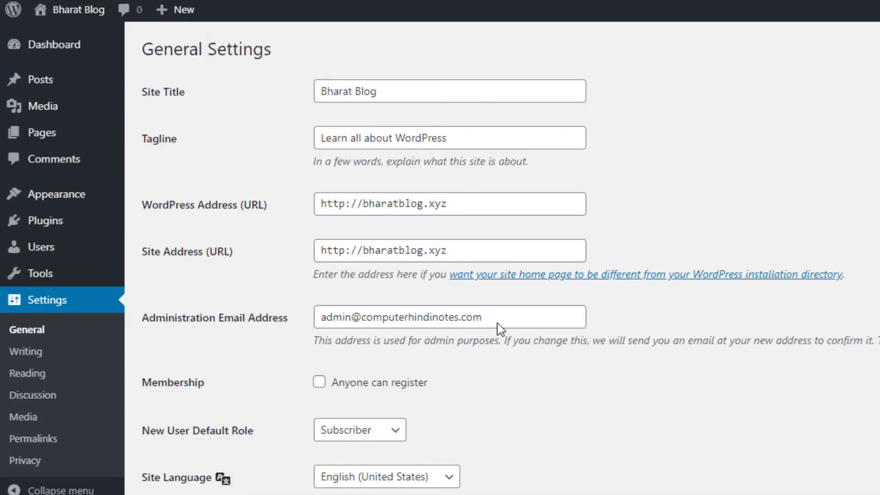
{"action": "left_click", "coordinate": [365, 204]}
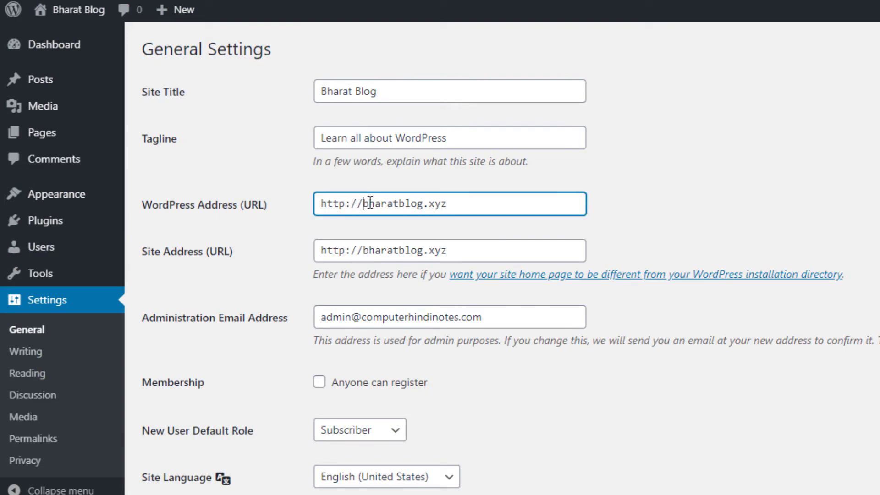
{"action": "type", "text": "www."}
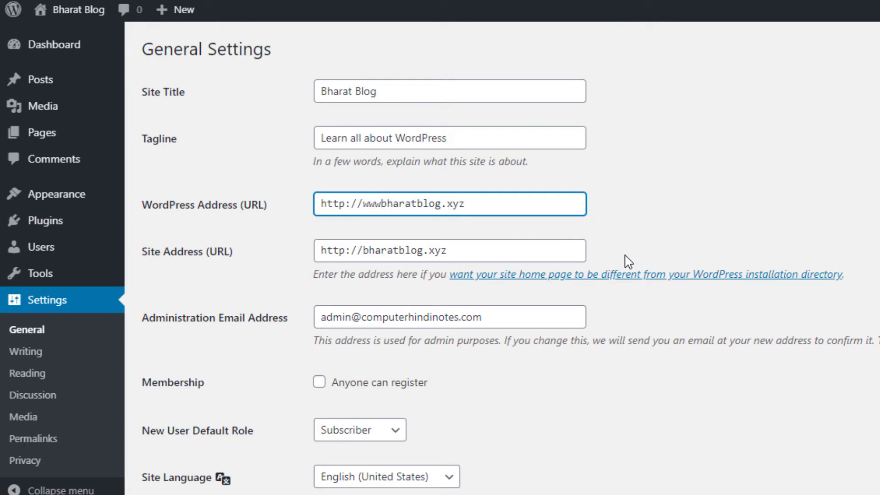
{"action": "left_click", "coordinate": [361, 251]}
{"action": "type", "text": "ww"}
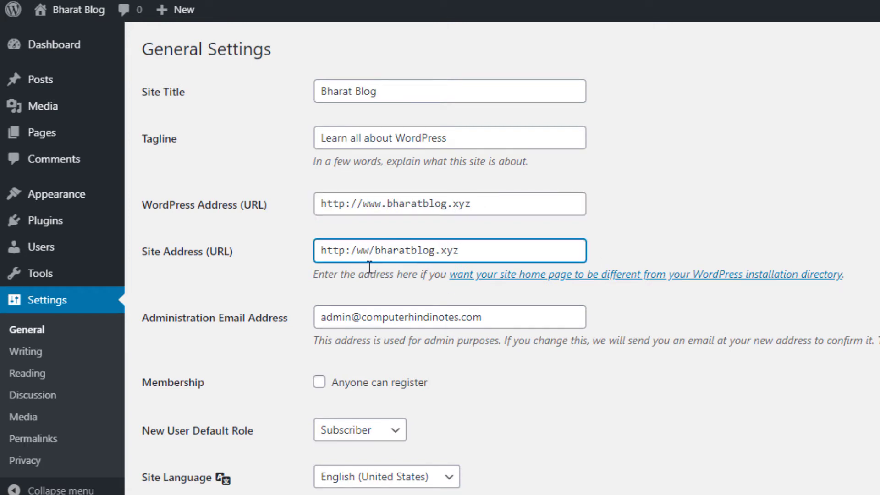
{"action": "key", "text": "BackSpace"}
{"action": "key", "text": "BackSpace"}
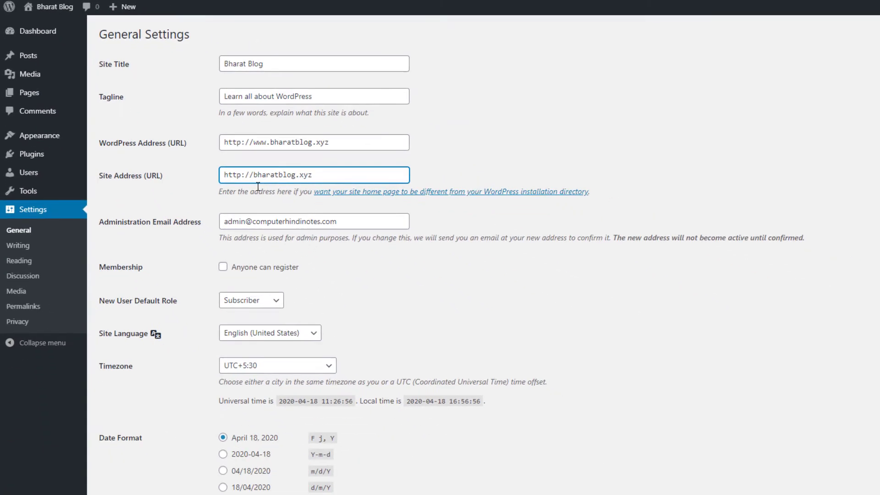
{"action": "type", "text": "www."}
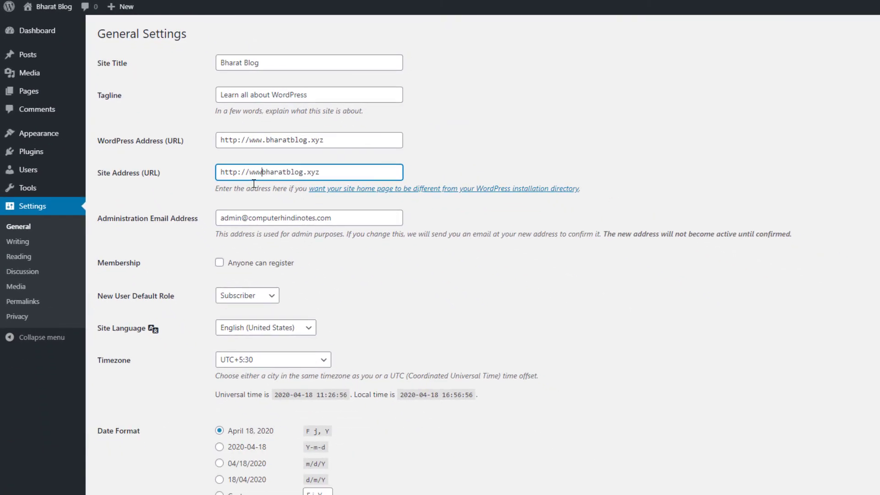
{"action": "scroll", "coordinate": [255, 185], "scroll_direction": "down", "scroll_amount": 2}
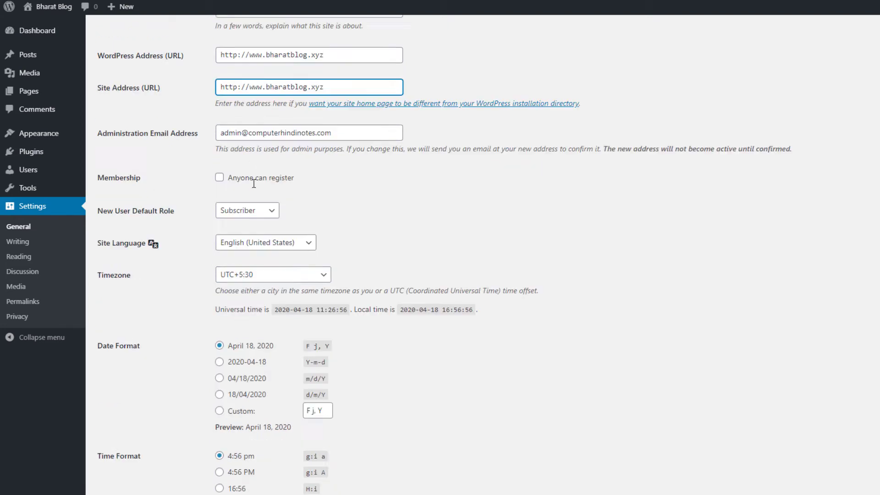
{"action": "scroll", "coordinate": [254, 184], "scroll_direction": "down", "scroll_amount": 3}
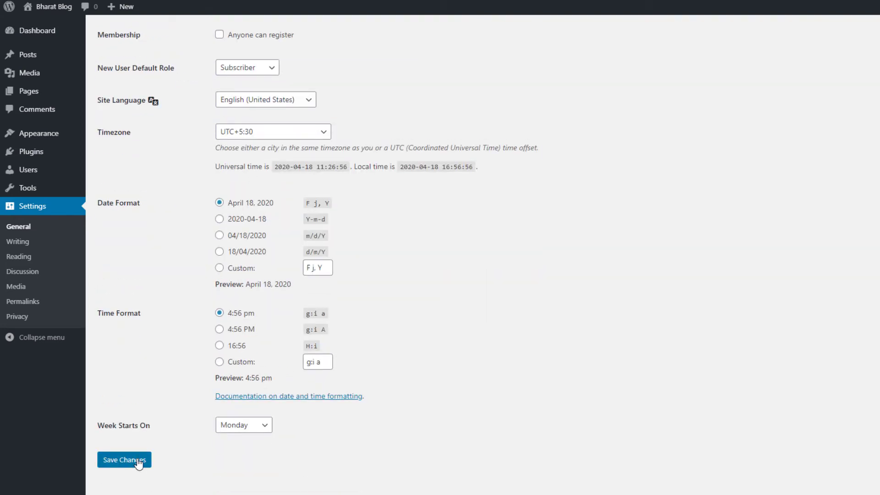
{"action": "scroll", "coordinate": [310, 165], "scroll_direction": "up", "scroll_amount": 5}
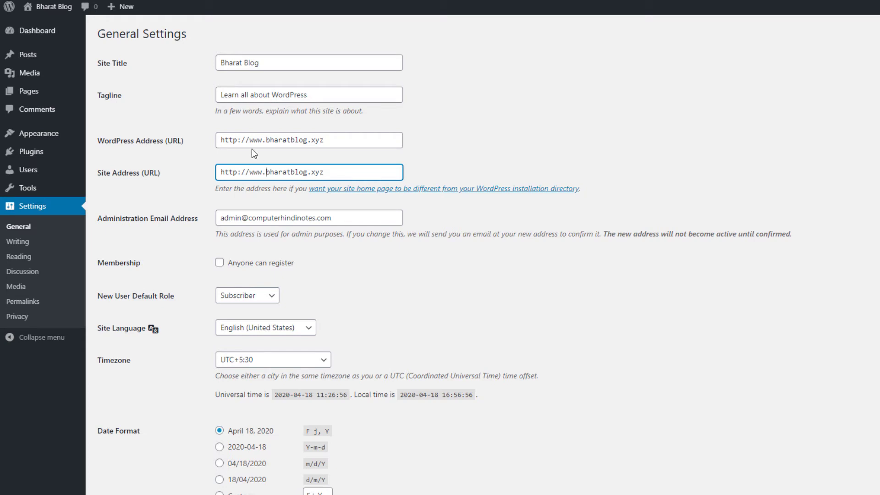
{"action": "key", "text": "BackSpace"}
{"action": "key", "text": "BackSpace"}
{"action": "key", "text": "BackSpace"}
{"action": "key", "text": "BackSpace"}
{"action": "left_click", "coordinate": [266, 140]}
{"action": "key", "text": "BackSpace"}
{"action": "key", "text": "BackSpace"}
{"action": "key", "text": "BackSpace"}
{"action": "key", "text": "BackSpace"}
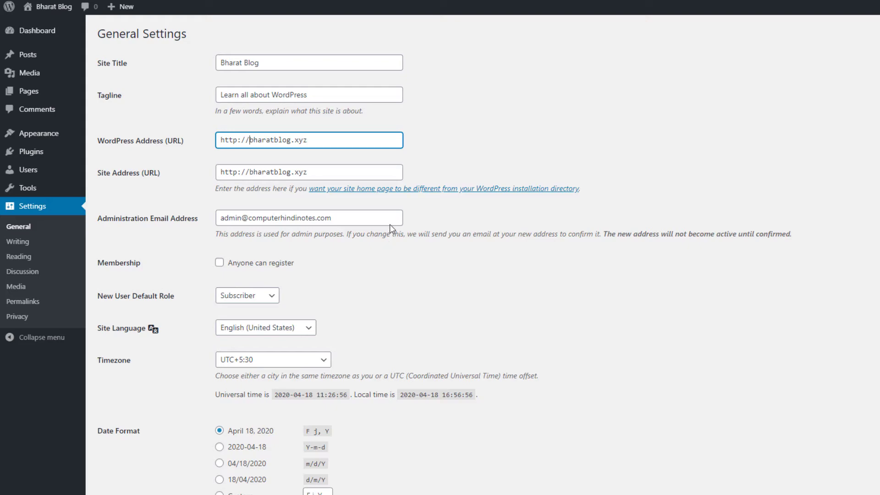
{"action": "scroll", "coordinate": [230, 307], "scroll_direction": "down", "scroll_amount": 5}
{"action": "scroll", "coordinate": [230, 309], "scroll_direction": "up", "scroll_amount": 5}
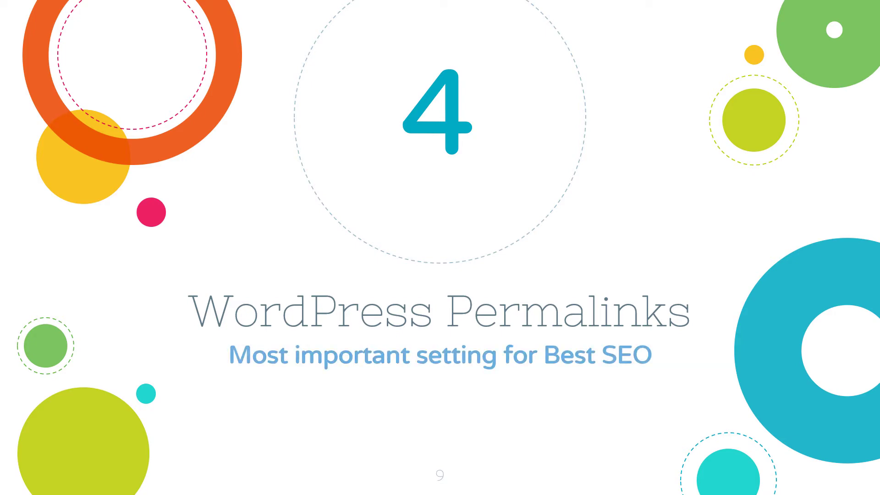
{"action": "key", "text": "Right"}
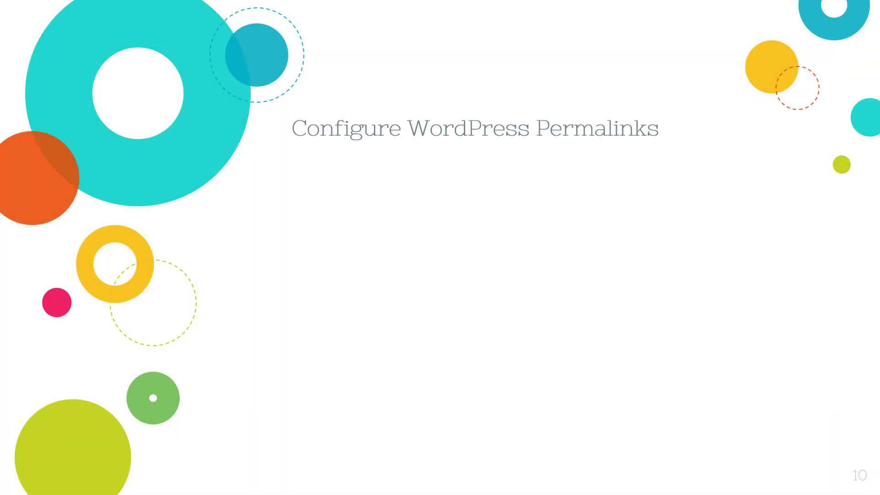
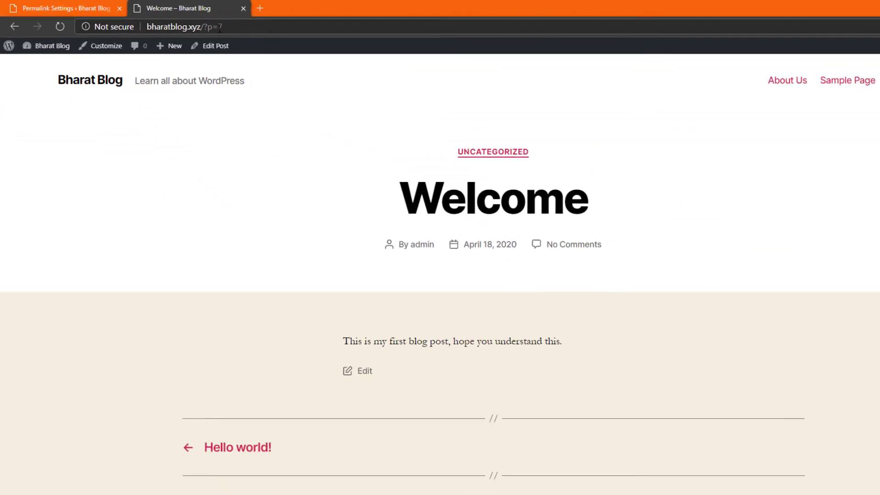
Step: Return to the permalink settings and try the Day and name, Month and name, and Post name structures
{"action": "key", "text": "ctrl+shift+Tab"}
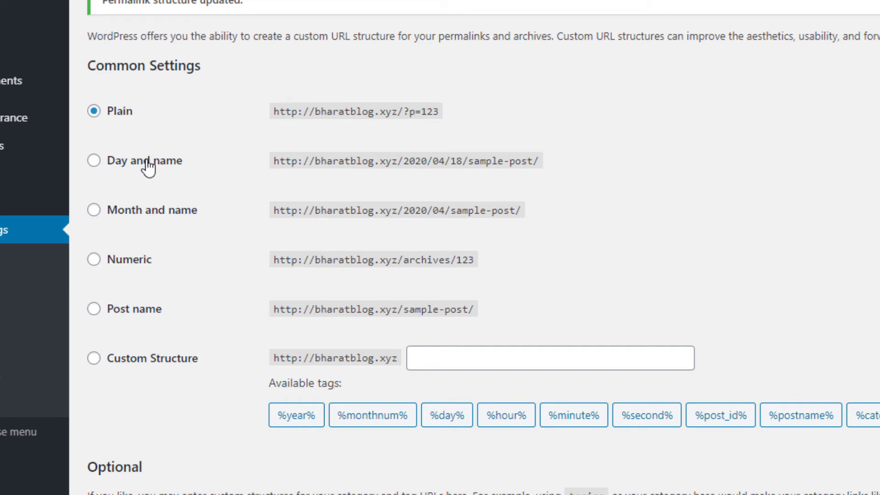
{"action": "left_click", "coordinate": [148, 161]}
{"action": "left_click", "coordinate": [153, 206]}
{"action": "left_click", "coordinate": [147, 162]}
{"action": "left_click", "coordinate": [153, 207]}
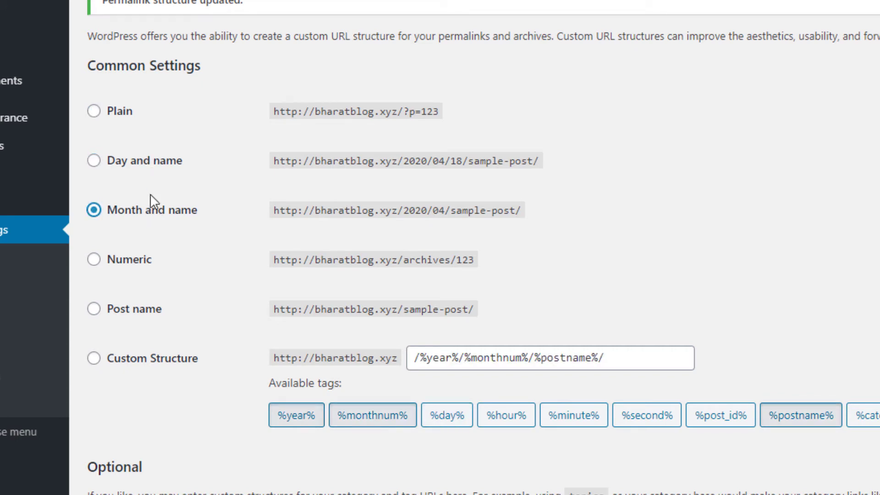
{"action": "left_click", "coordinate": [148, 161]}
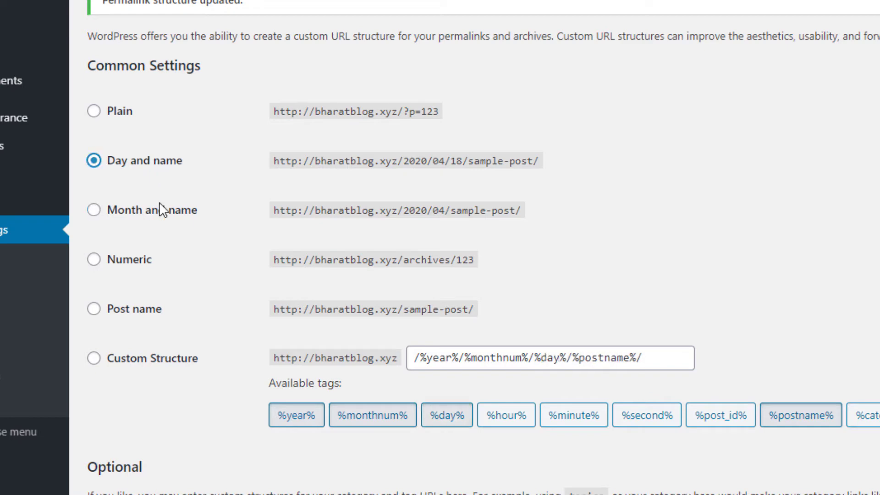
{"action": "left_click", "coordinate": [143, 322]}
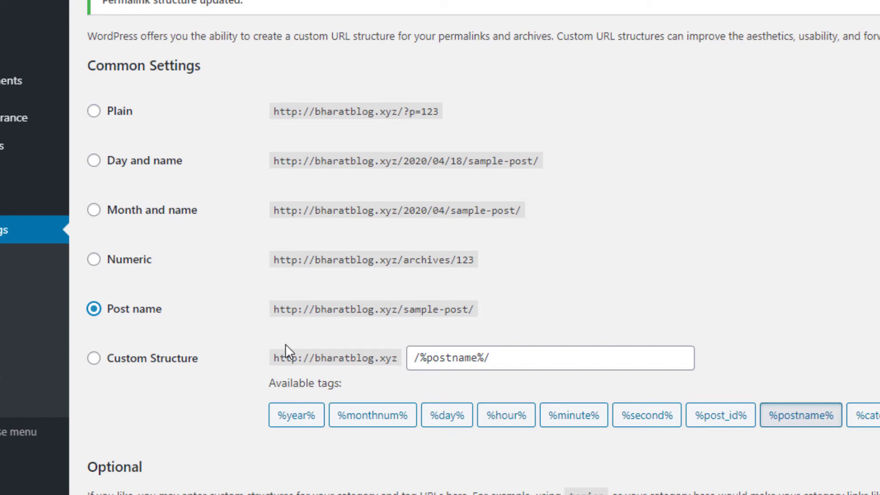
Step: Build the custom permalink structure /%year%/%monthnum%/%day%/%category%/%postname%/ from the available tags and save it
{"action": "left_click", "coordinate": [190, 363]}
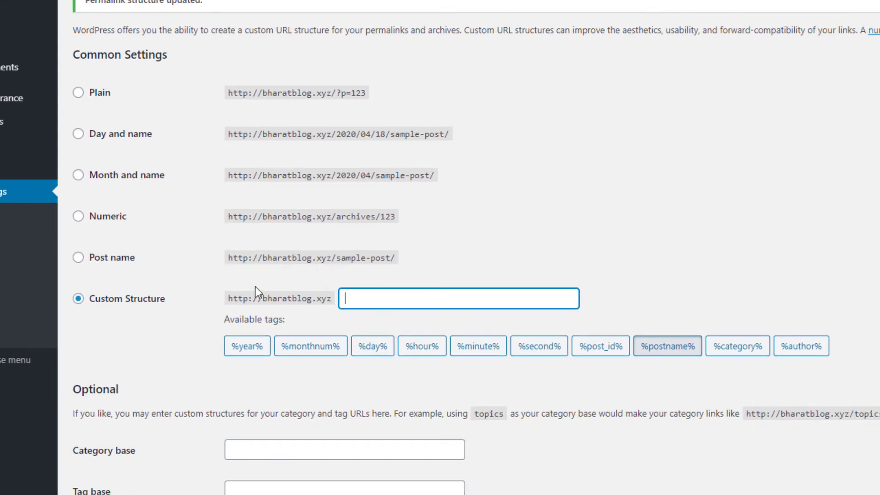
{"action": "left_click", "coordinate": [241, 349]}
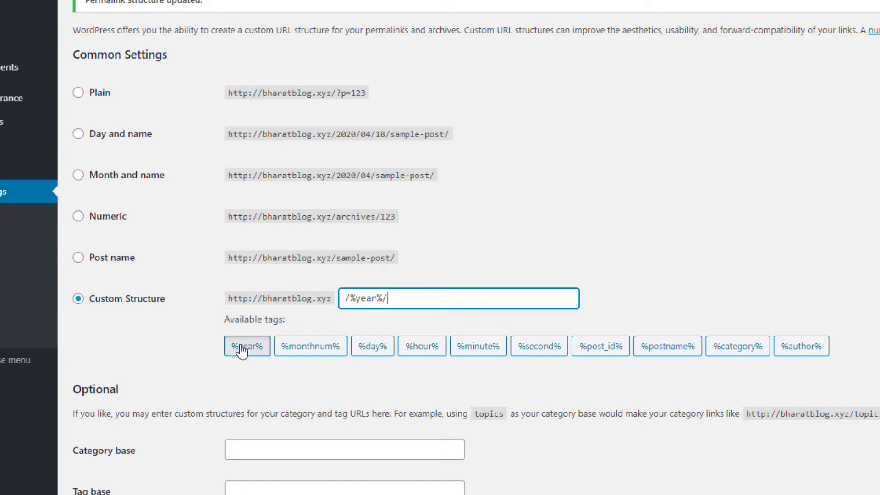
{"action": "left_click", "coordinate": [315, 356]}
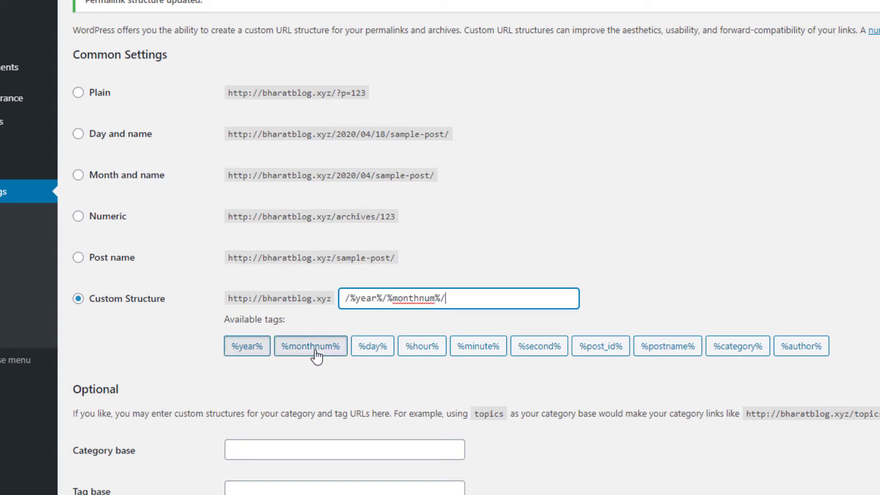
{"action": "left_click", "coordinate": [377, 355]}
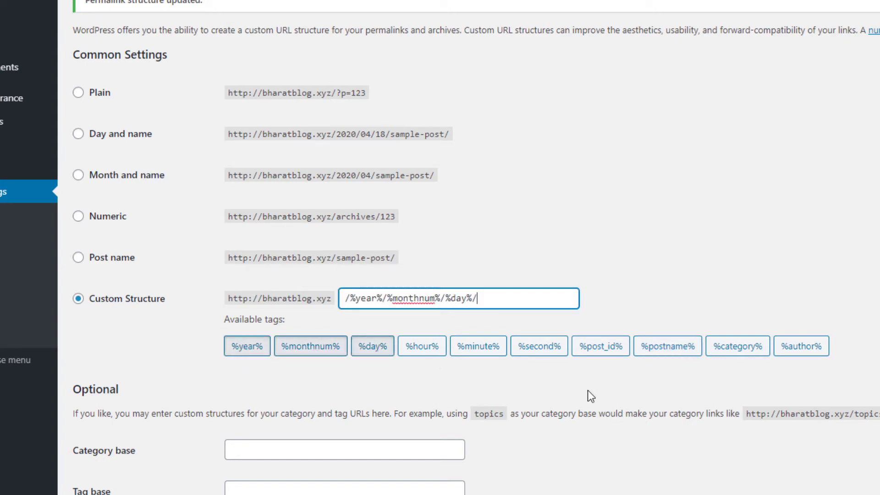
{"action": "left_click", "coordinate": [747, 356]}
{"action": "left_click", "coordinate": [681, 353]}
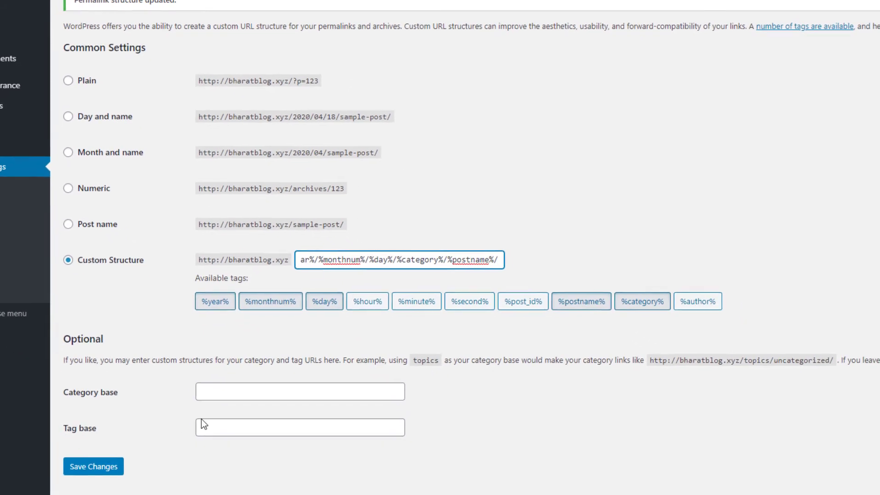
{"action": "left_click", "coordinate": [115, 465]}
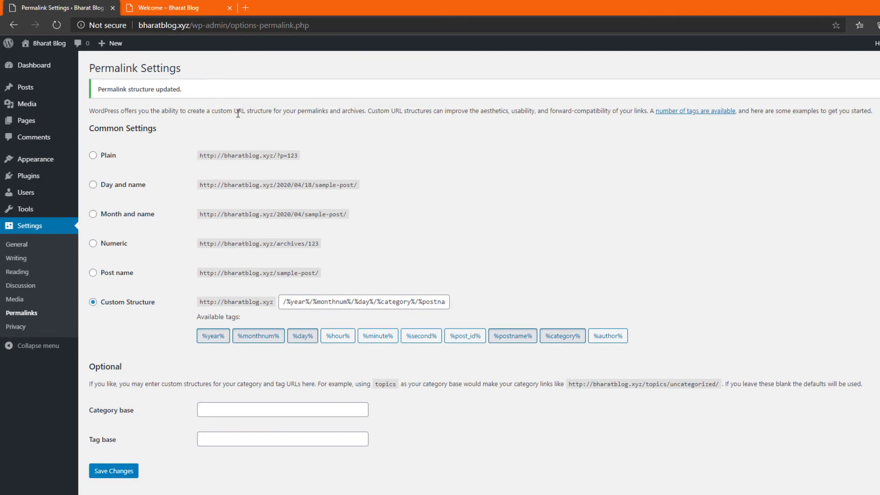
Step: Reload the Welcome post and examine the year, month, day, category and post name parts of its address
{"action": "left_click", "coordinate": [196, 15]}
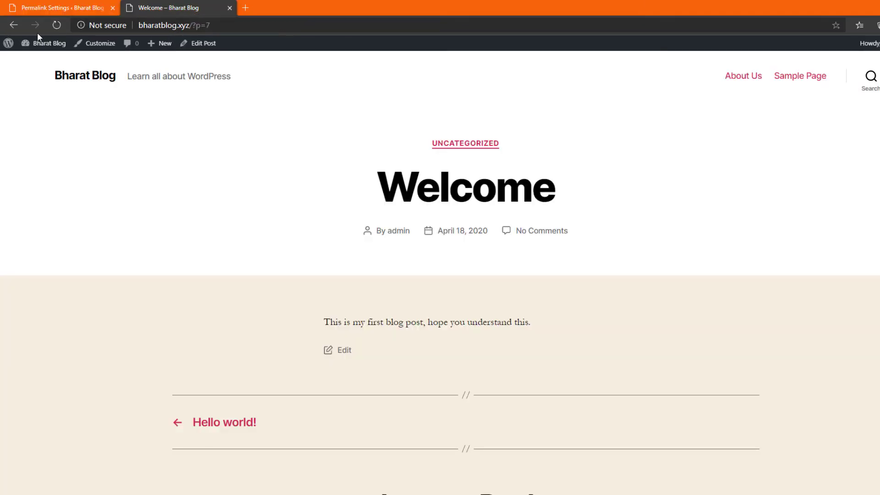
{"action": "left_click", "coordinate": [57, 26]}
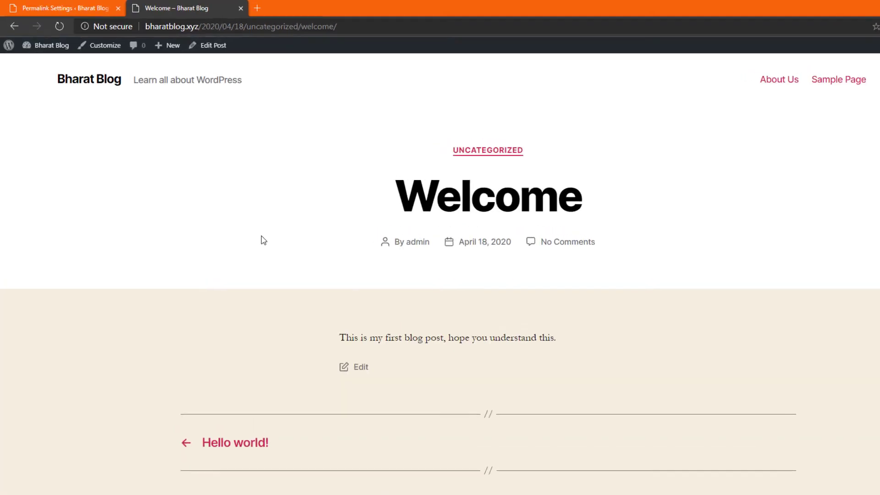
{"action": "double_click", "coordinate": [207, 26]}
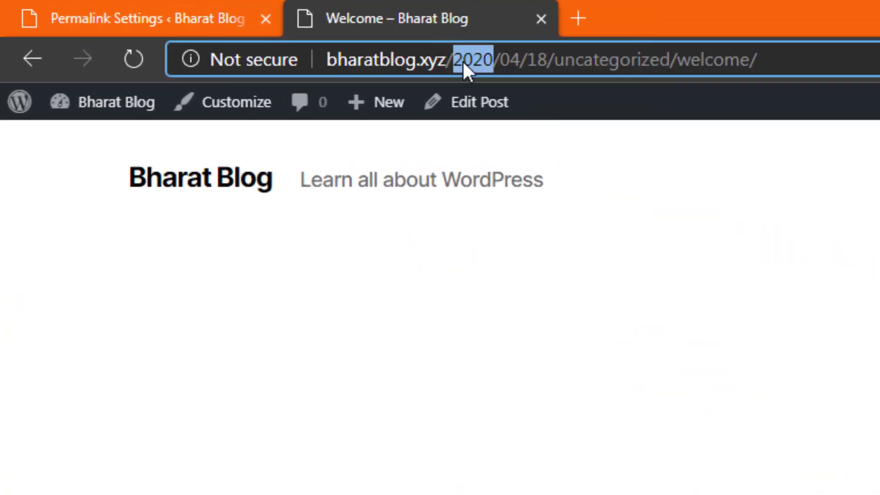
{"action": "double_click", "coordinate": [509, 60]}
{"action": "left_click", "coordinate": [540, 60]}
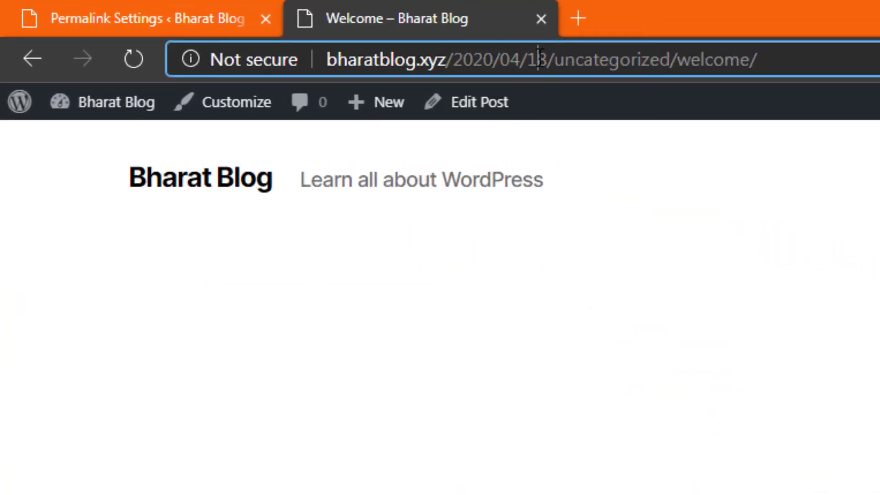
{"action": "double_click", "coordinate": [613, 59]}
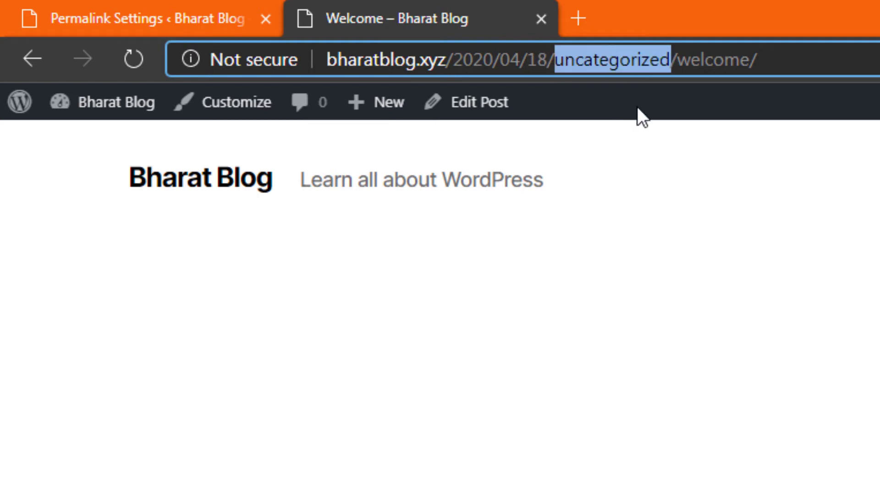
{"action": "double_click", "coordinate": [701, 58]}
{"action": "left_click", "coordinate": [870, 54]}
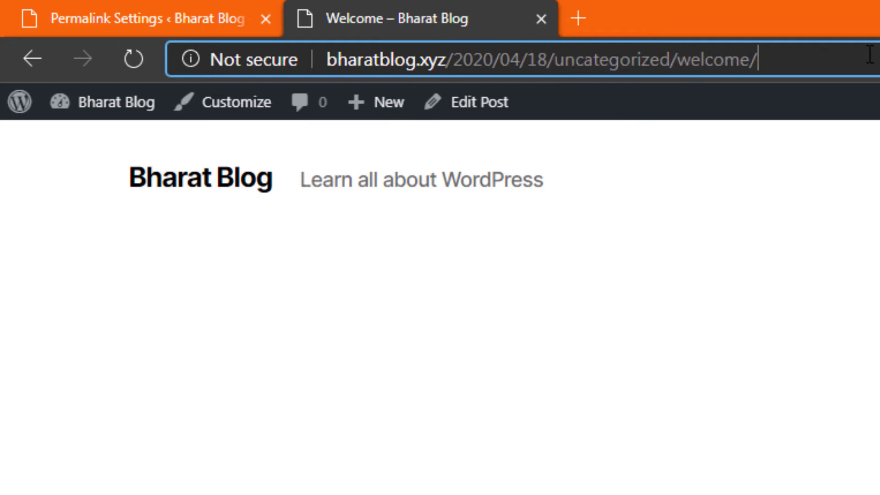
{"action": "left_click_drag", "start_coordinate": [702, 58], "coordinate": [319, 62]}
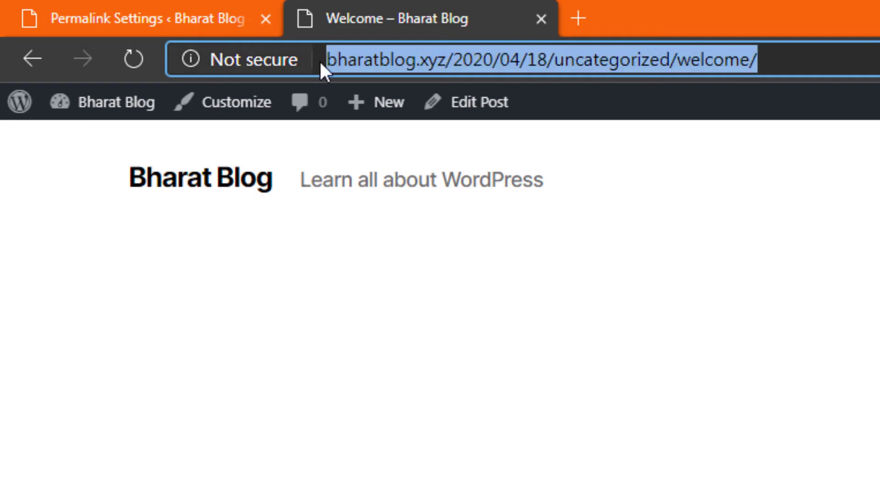
Step: In the permalink settings, replace the custom structure with /%category%/%postname%/ and save it
{"action": "left_click", "coordinate": [127, 18]}
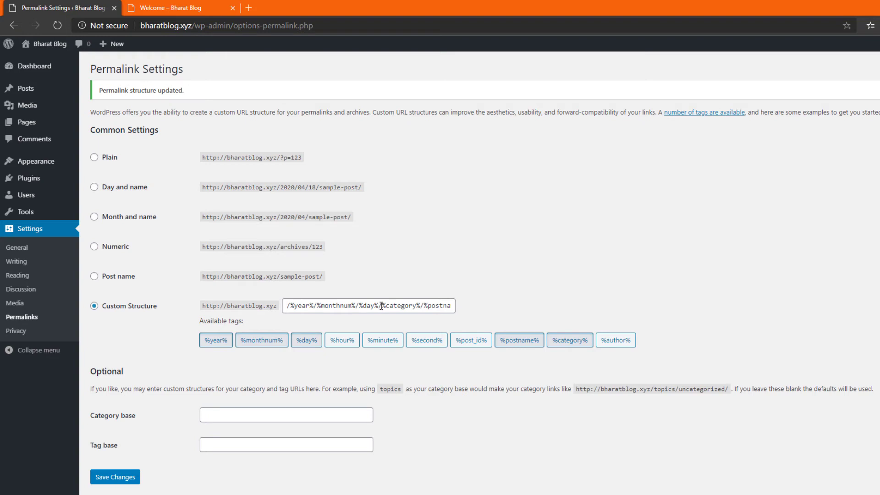
{"action": "left_click_drag", "start_coordinate": [381, 306], "coordinate": [205, 298]}
{"action": "key", "text": "BackSpace"}
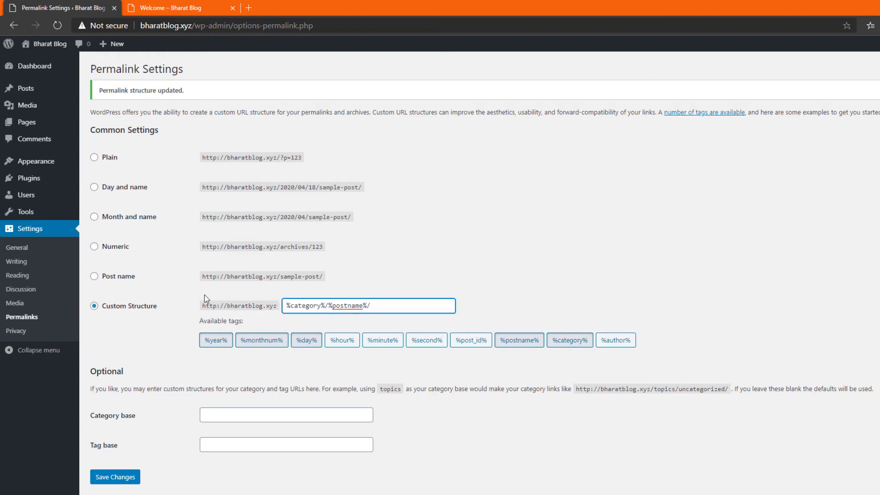
{"action": "type", "text": "/"}
{"action": "left_click_drag", "start_coordinate": [404, 306], "coordinate": [180, 300]}
{"action": "key", "text": "BackSpace"}
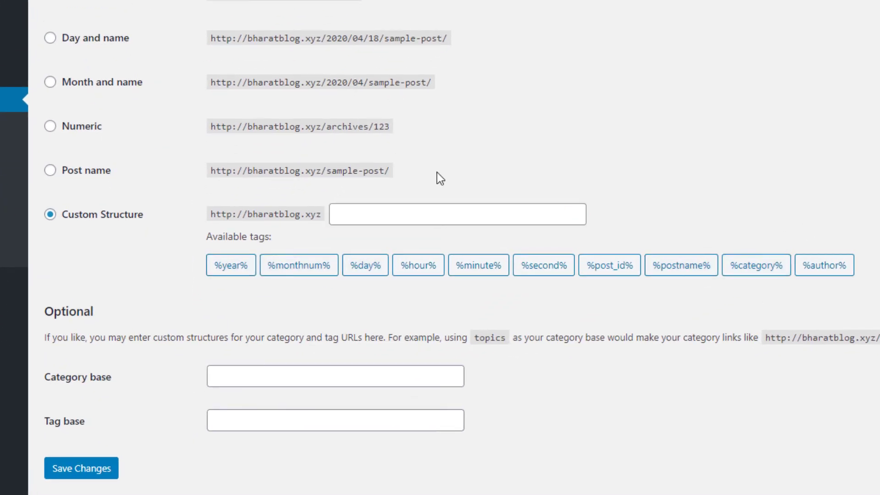
{"action": "left_click", "coordinate": [87, 215]}
{"action": "left_click", "coordinate": [747, 268]}
{"action": "left_click", "coordinate": [692, 270]}
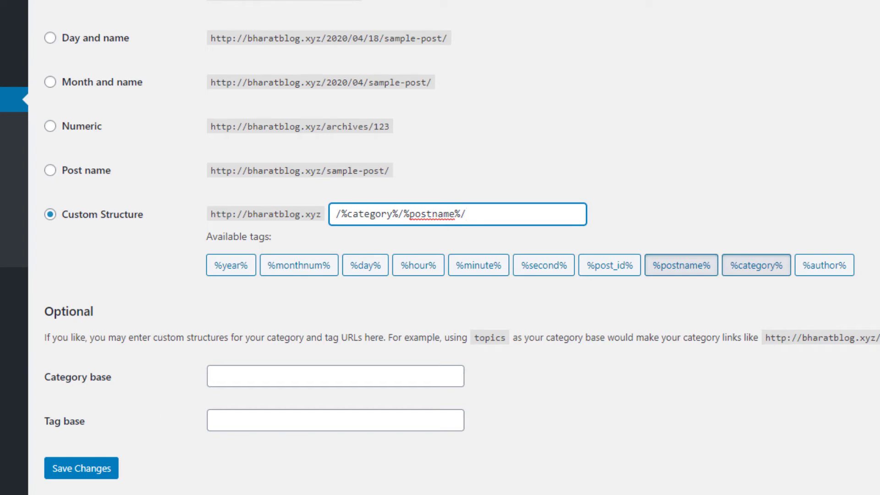
{"action": "left_click", "coordinate": [71, 472]}
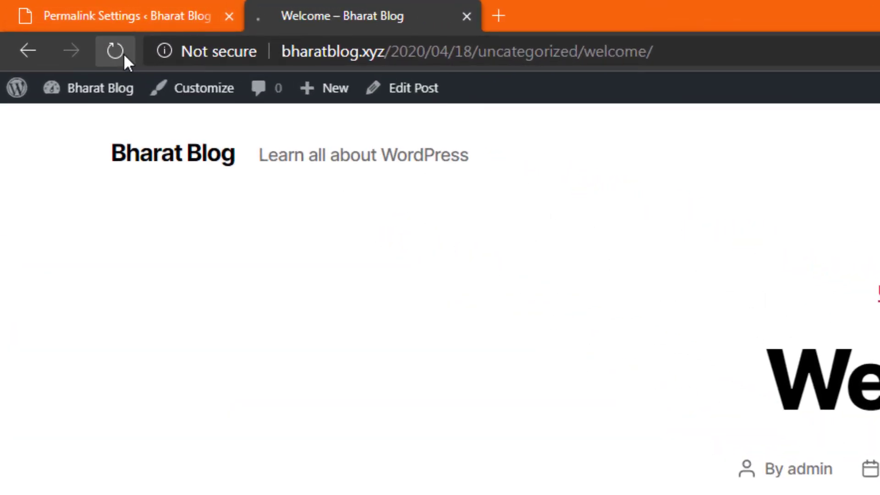
Step: Reload the Welcome post and check the category and post name in its address
{"action": "left_click", "coordinate": [56, 24]}
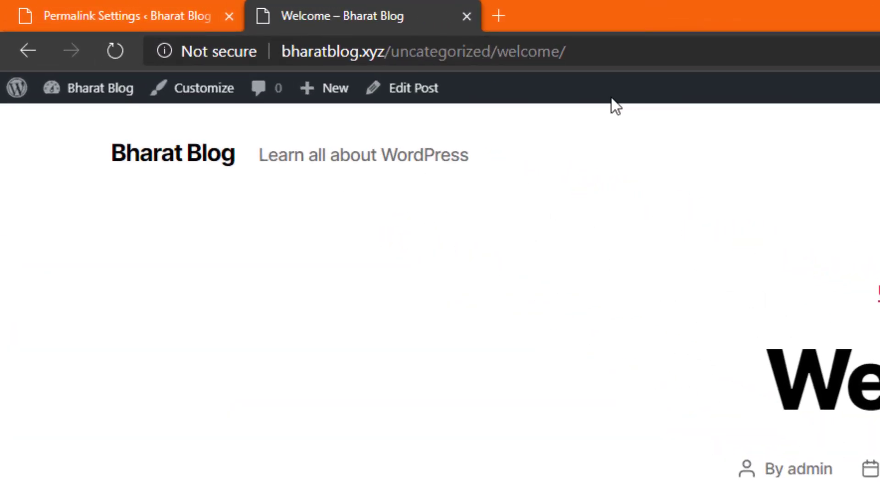
{"action": "double_click", "coordinate": [411, 51]}
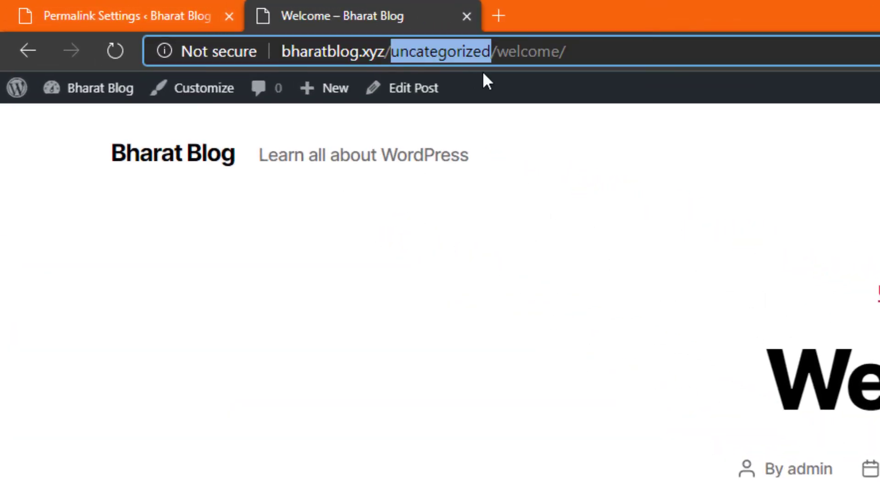
{"action": "double_click", "coordinate": [522, 51]}
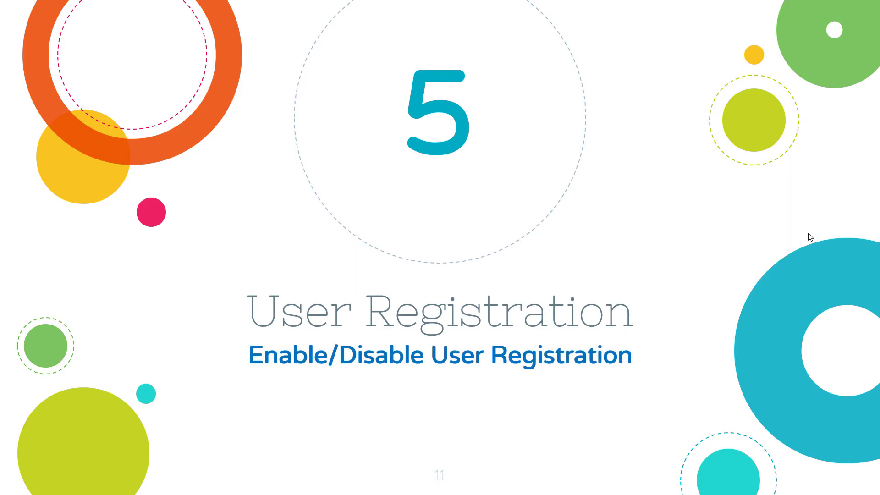
{"action": "key", "text": "Right"}
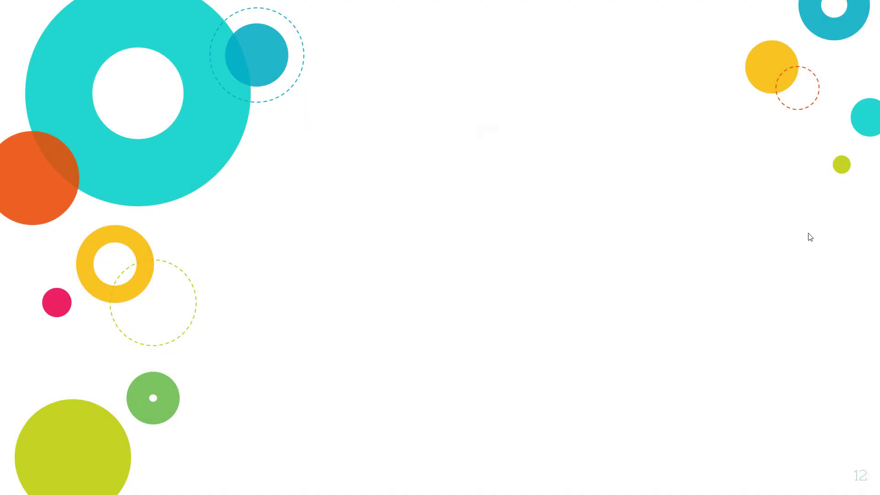
{"action": "key", "text": "Right"}
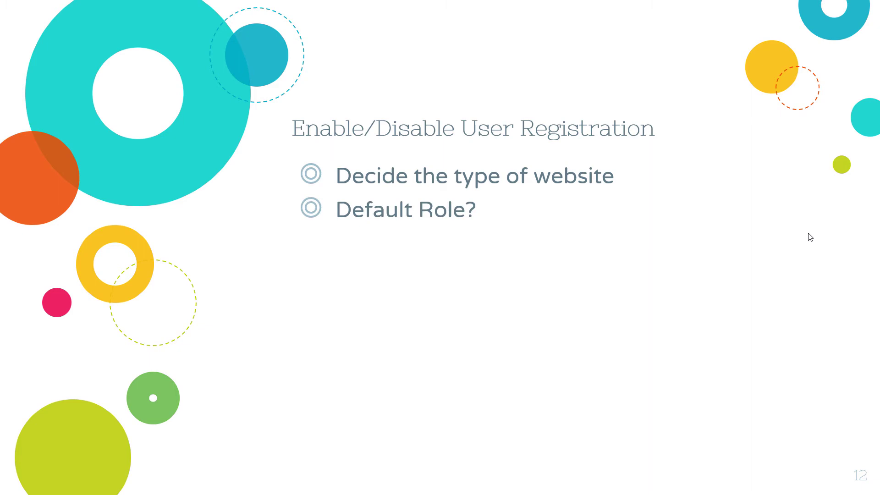
{"action": "key", "text": "Right"}
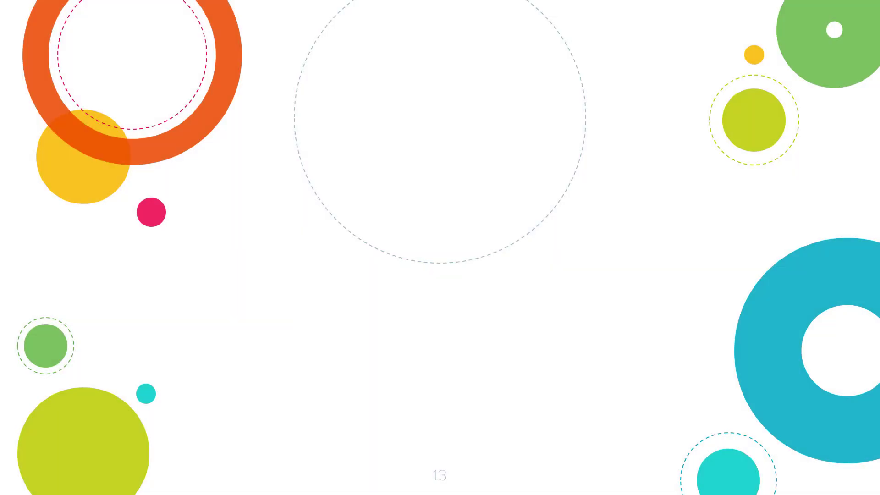
{"action": "key", "text": "Left"}
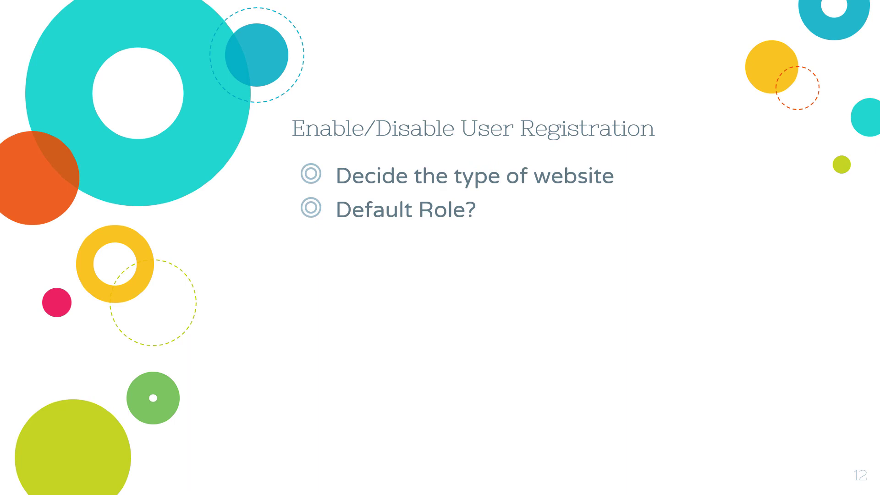
Step: Switch to the browser and, in the general settings, allow anyone to register under Membership
{"action": "key", "text": "alt+Tab"}
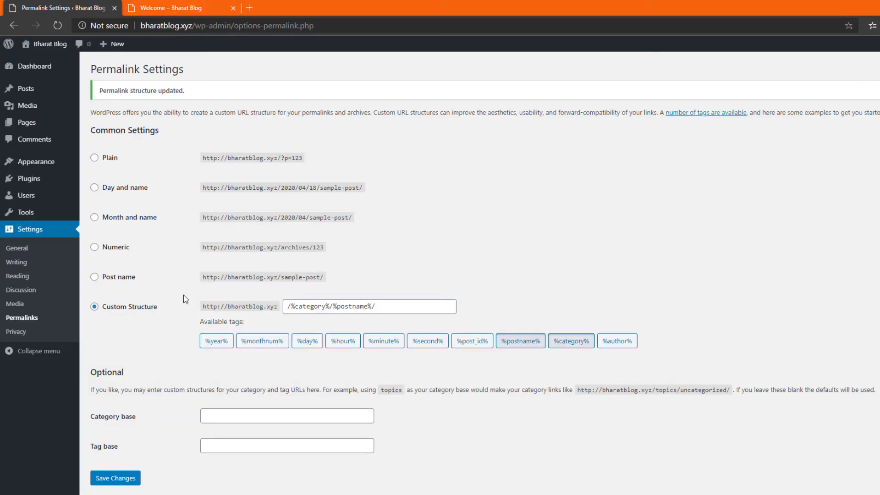
{"action": "left_click", "coordinate": [36, 252]}
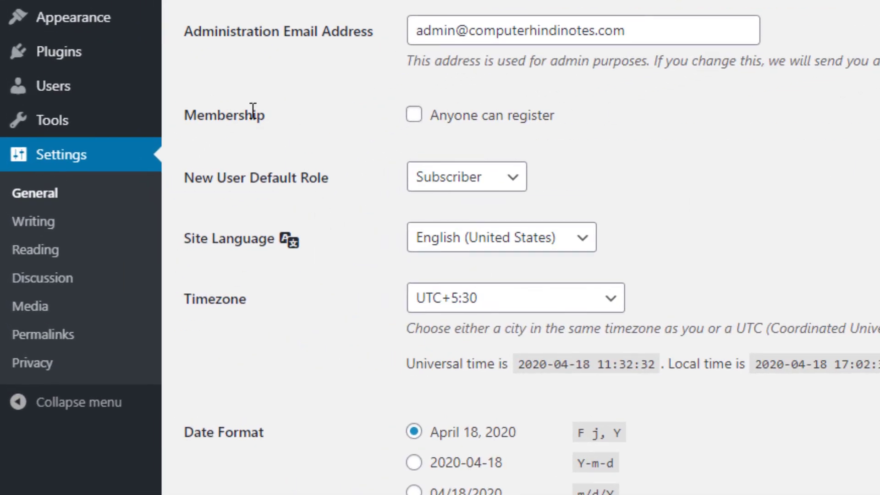
{"action": "left_click", "coordinate": [414, 115]}
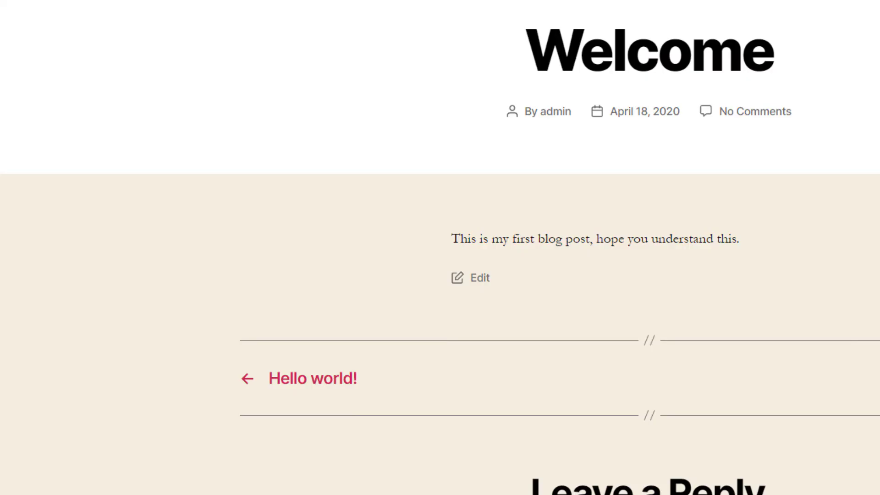
Step: Open the Welcome post's address in an InPrivate window and examine the Meta links in its footer as a logged-out visitor
{"action": "scroll", "coordinate": [662, 216], "scroll_direction": "down", "scroll_amount": 15}
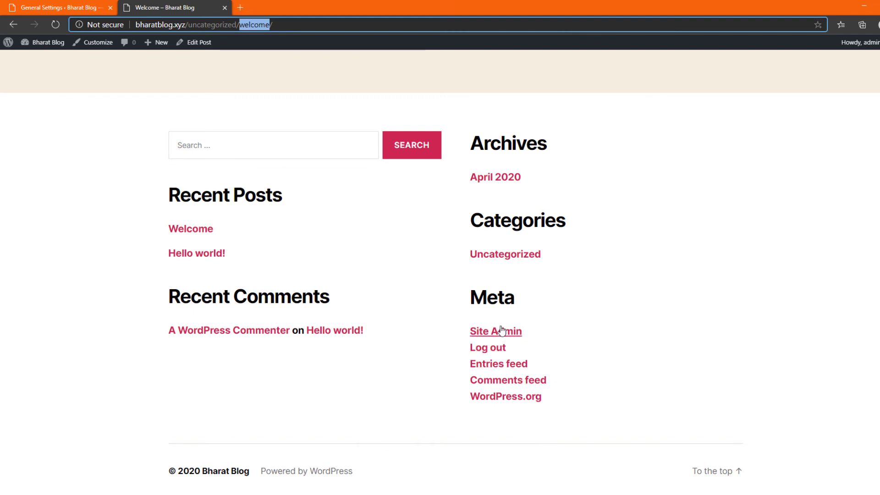
{"action": "left_click", "coordinate": [298, 25]}
{"action": "key", "text": "ctrl+c"}
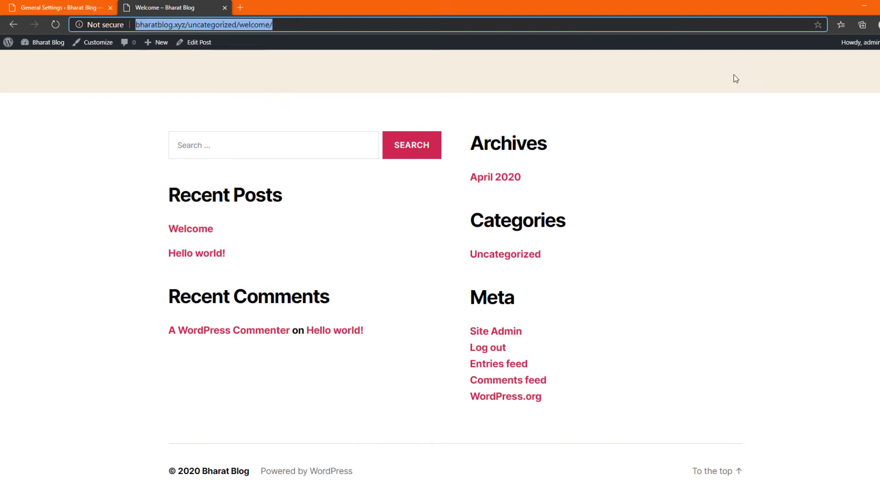
{"action": "left_click", "coordinate": [877, 25]}
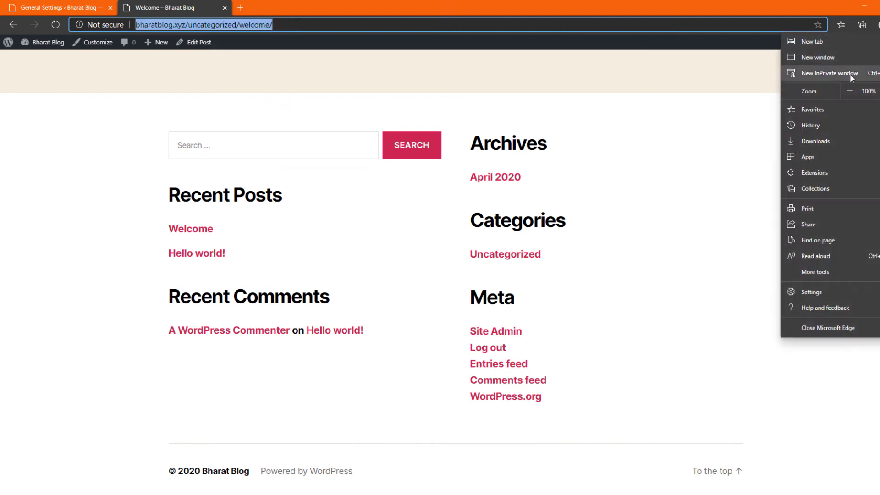
{"action": "left_click", "coordinate": [829, 73]}
{"action": "key", "text": "ctrl+v"}
{"action": "key", "text": "Return"}
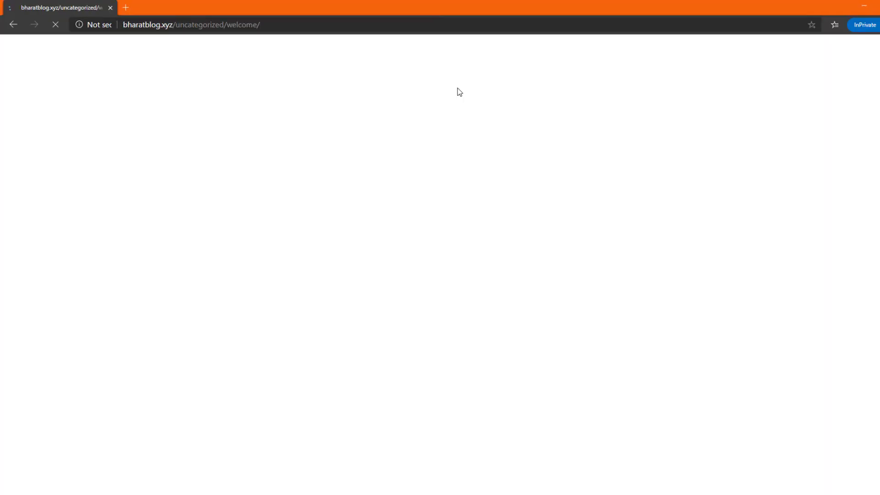
{"action": "scroll", "coordinate": [477, 172], "scroll_direction": "down", "scroll_amount": 15}
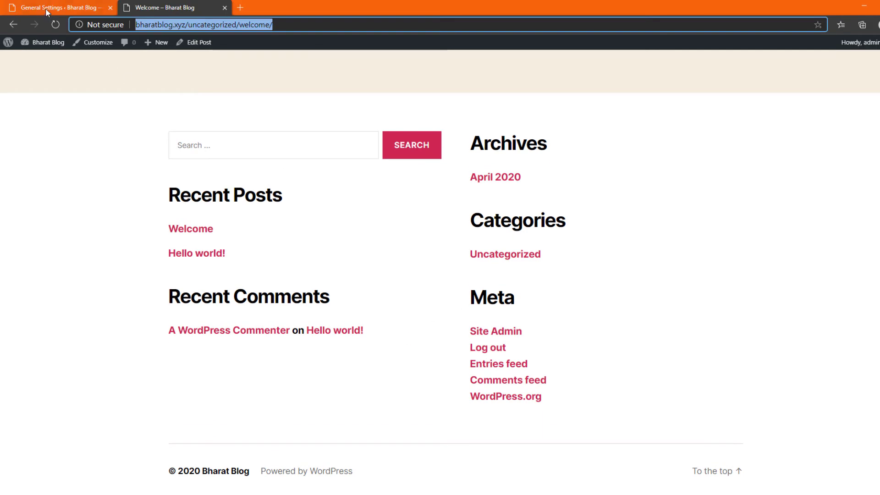
Step: Return to the general settings in the regular browser window and save the enabled membership registration
{"action": "left_click", "coordinate": [46, 8]}
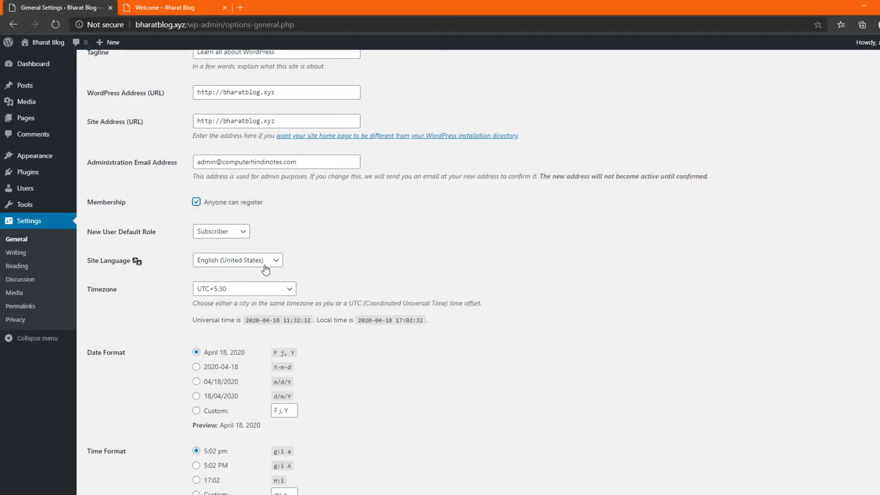
{"action": "scroll", "coordinate": [265, 270], "scroll_direction": "up", "scroll_amount": 2}
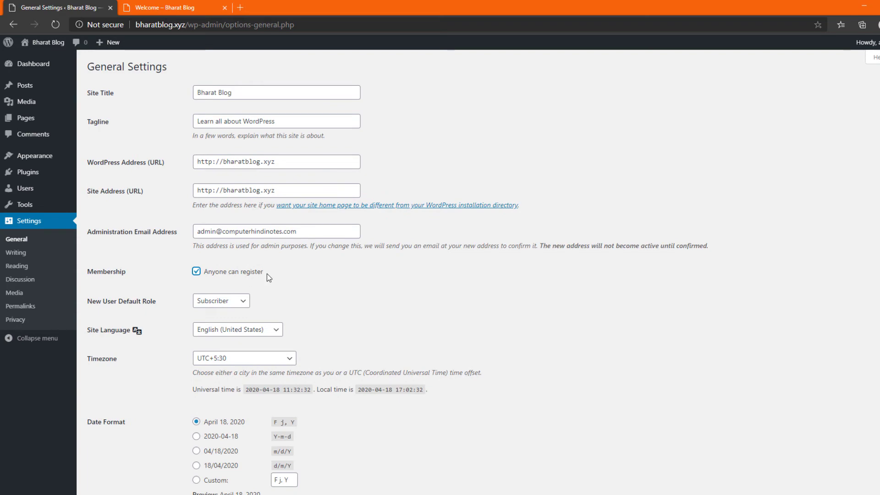
{"action": "scroll", "coordinate": [267, 274], "scroll_direction": "down", "scroll_amount": 5}
{"action": "left_click", "coordinate": [115, 448]}
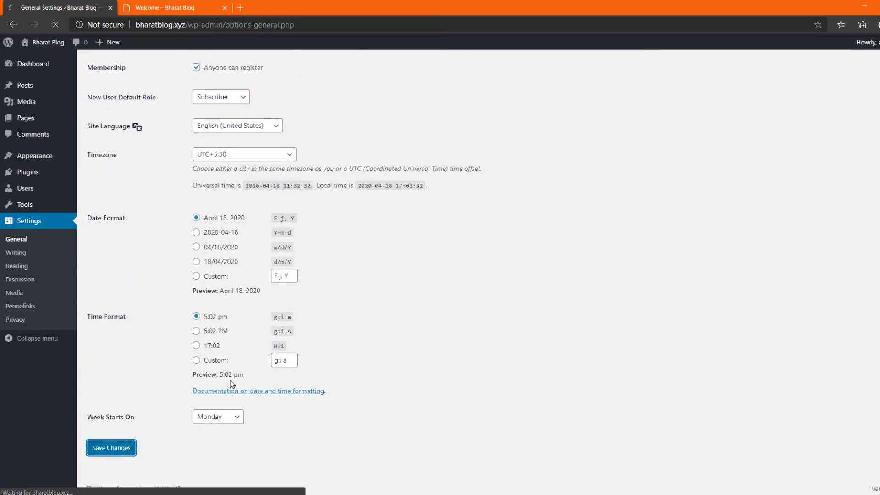
Step: In the InPrivate window, check the Welcome post's footer for a registration link under Meta
{"action": "key", "text": "alt+Tab"}
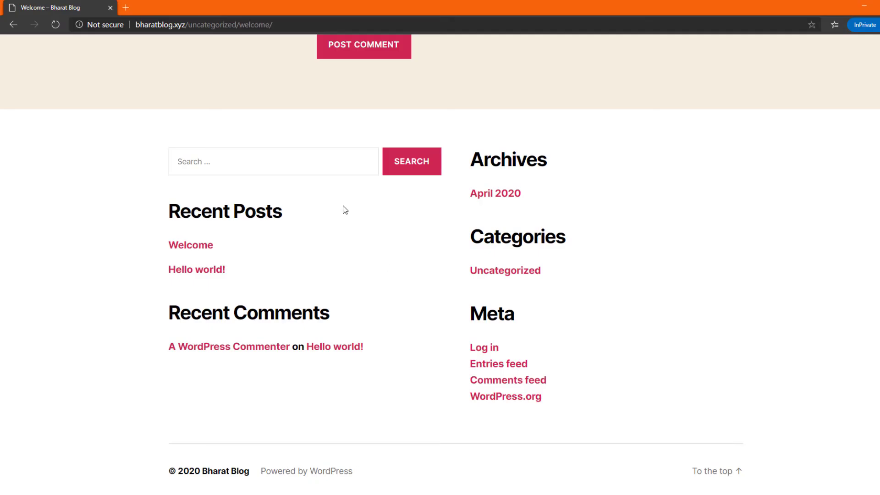
{"action": "scroll", "coordinate": [344, 209], "scroll_direction": "up", "scroll_amount": 15}
{"action": "scroll", "coordinate": [616, 277], "scroll_direction": "down", "scroll_amount": 15}
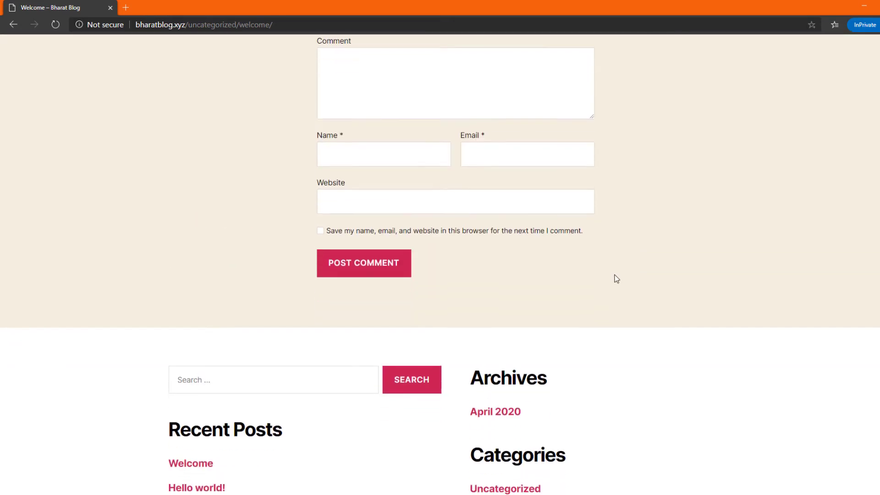
{"action": "scroll", "coordinate": [615, 277], "scroll_direction": "down", "scroll_amount": 5}
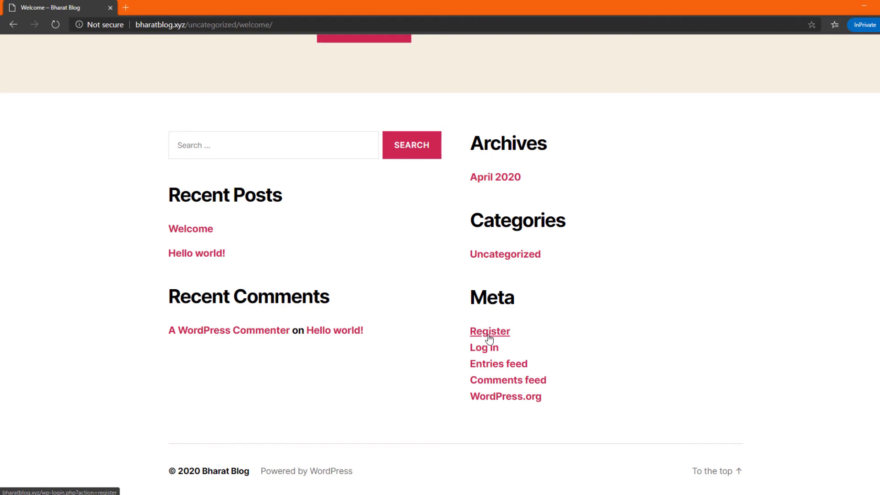
Step: Back in the general settings, review the available roles and set the new user default role to Contributor
{"action": "key", "text": "alt+Tab"}
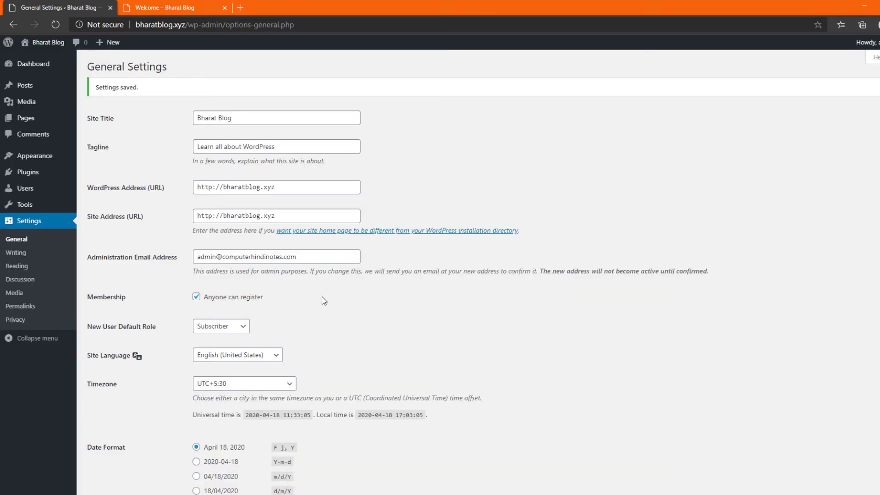
{"action": "scroll", "coordinate": [322, 296], "scroll_direction": "down", "scroll_amount": 5}
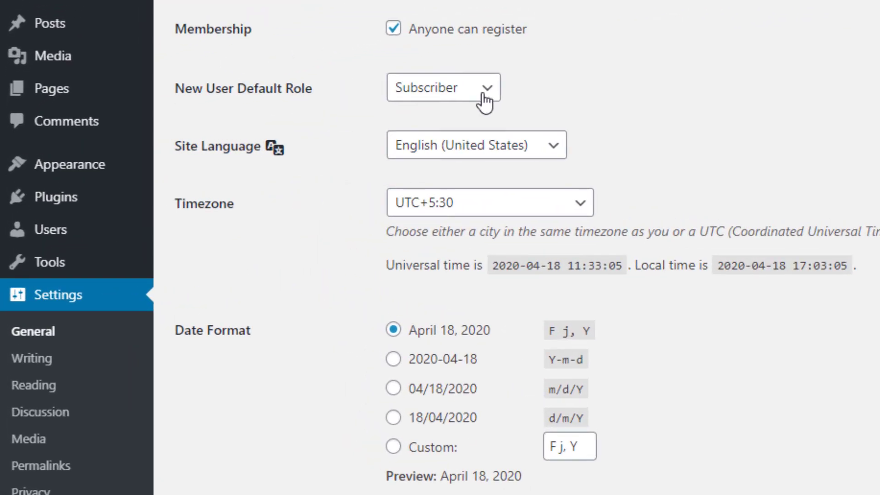
{"action": "left_click", "coordinate": [484, 101]}
{"action": "left_click", "coordinate": [482, 91]}
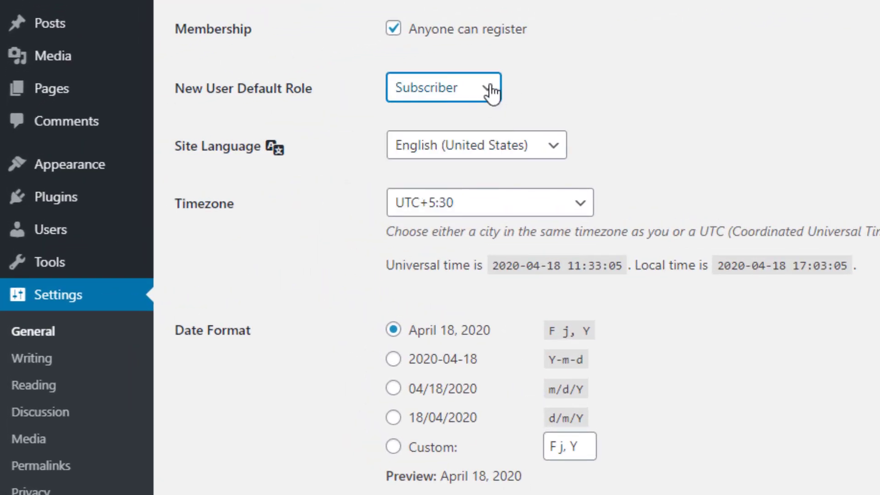
{"action": "left_click", "coordinate": [478, 83]}
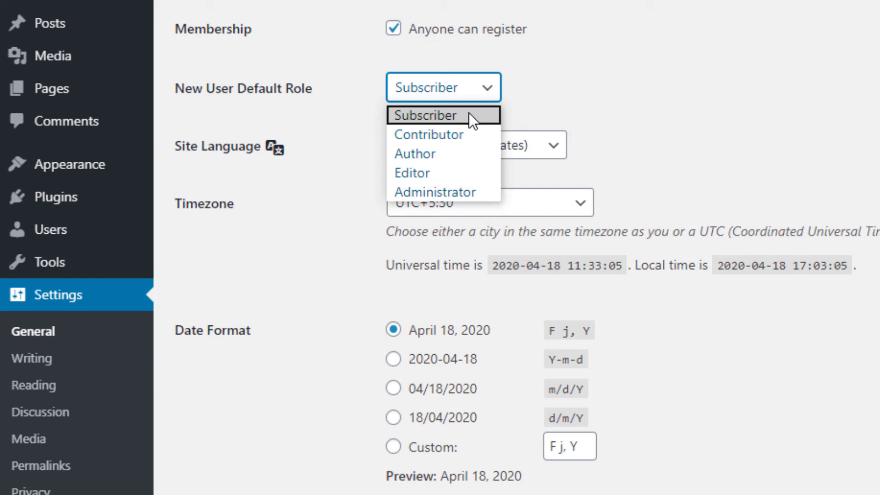
{"action": "left_click", "coordinate": [468, 113]}
{"action": "left_click", "coordinate": [491, 94]}
{"action": "left_click", "coordinate": [477, 133]}
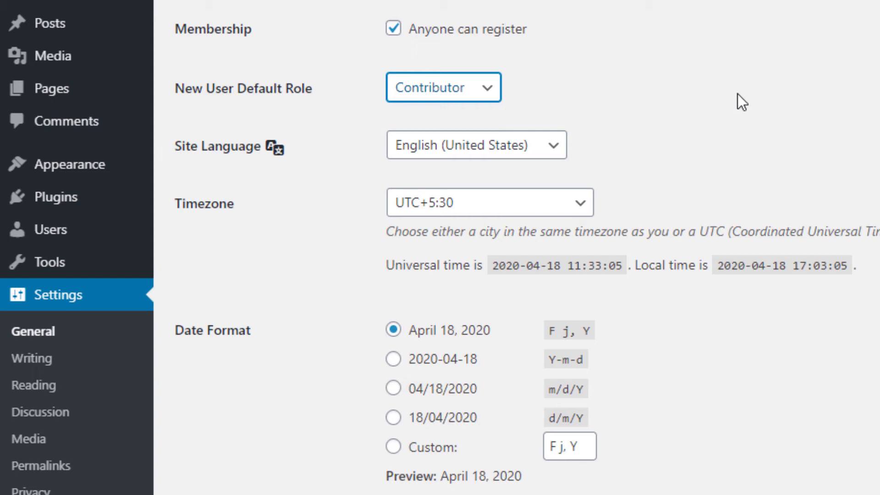
{"action": "left_click", "coordinate": [483, 90]}
{"action": "left_click", "coordinate": [460, 134]}
{"action": "scroll", "coordinate": [669, 131], "scroll_direction": "up", "scroll_amount": 3}
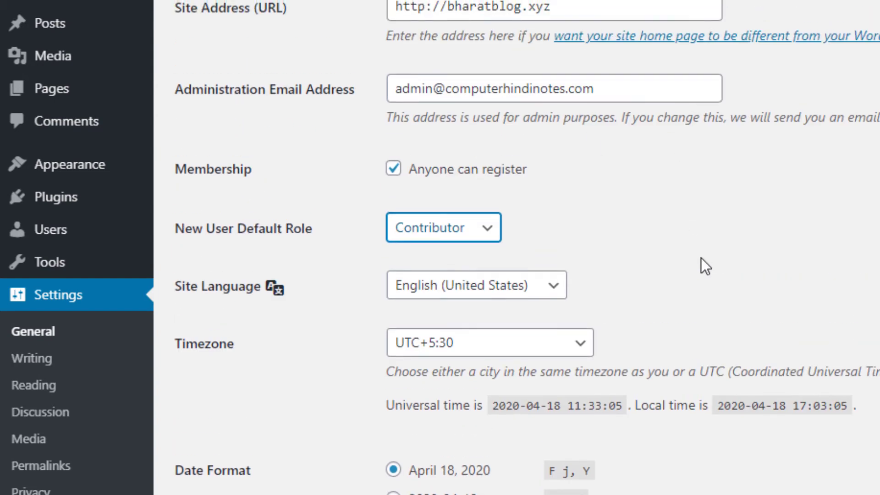
Step: Set the new user default role to Subscriber and save the general settings
{"action": "left_click", "coordinate": [482, 234]}
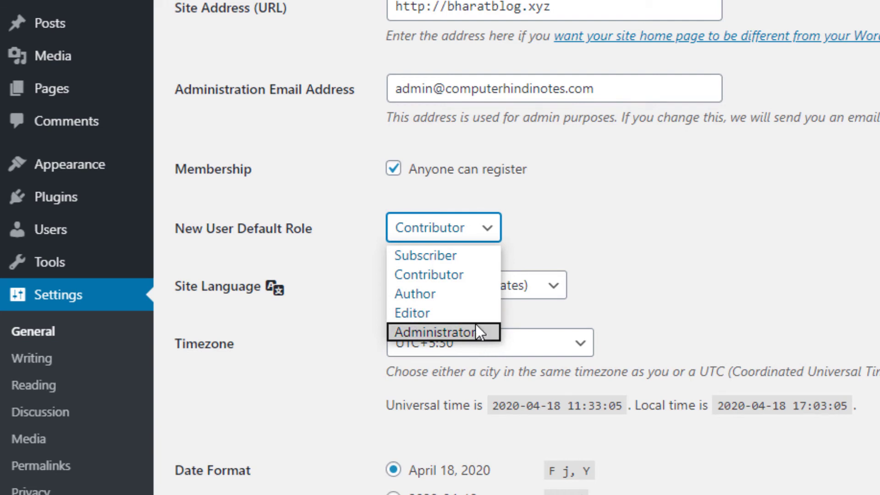
{"action": "left_click", "coordinate": [465, 258]}
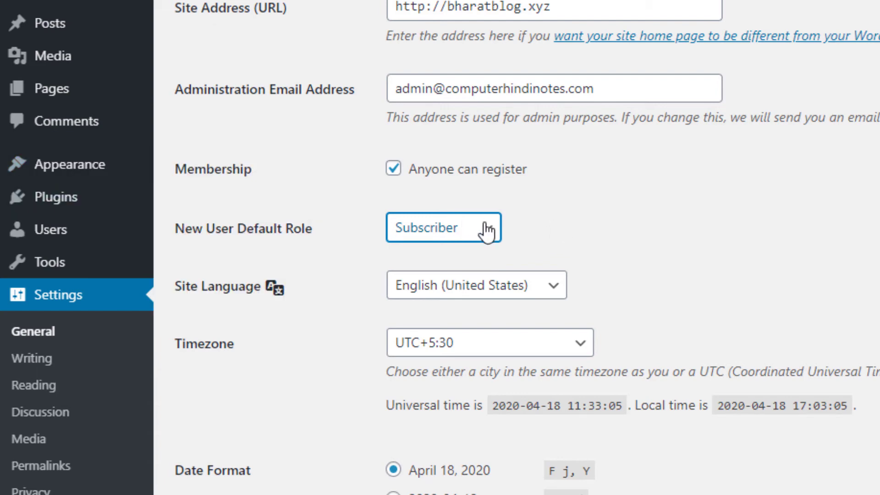
{"action": "scroll", "coordinate": [220, 210], "scroll_direction": "down", "scroll_amount": 2}
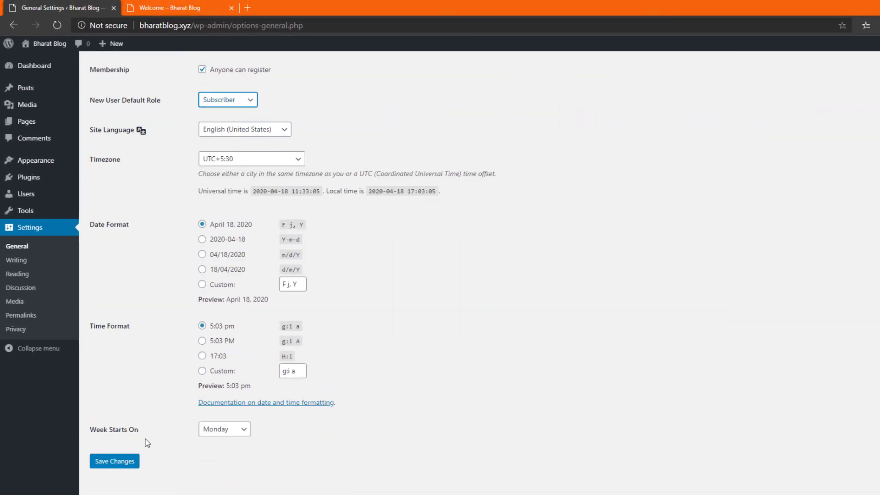
{"action": "left_click", "coordinate": [123, 465]}
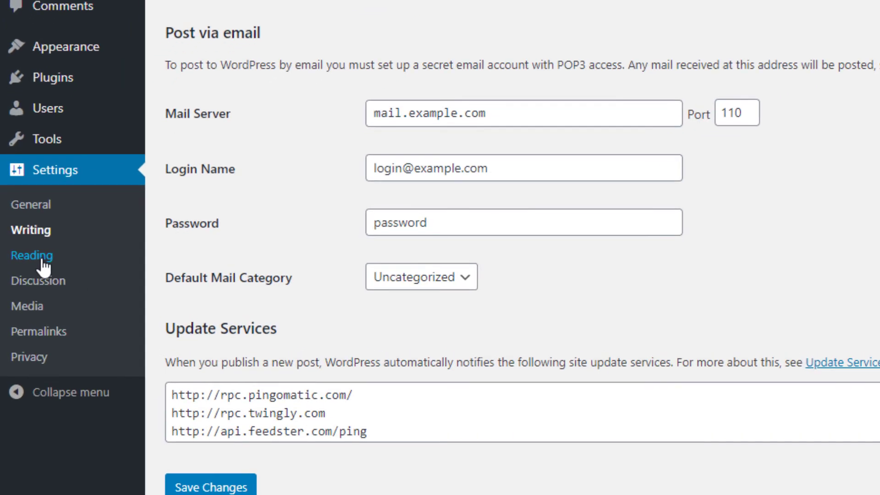
Step: In the reading settings, set the homepage to display your latest posts
{"action": "left_click", "coordinate": [45, 264]}
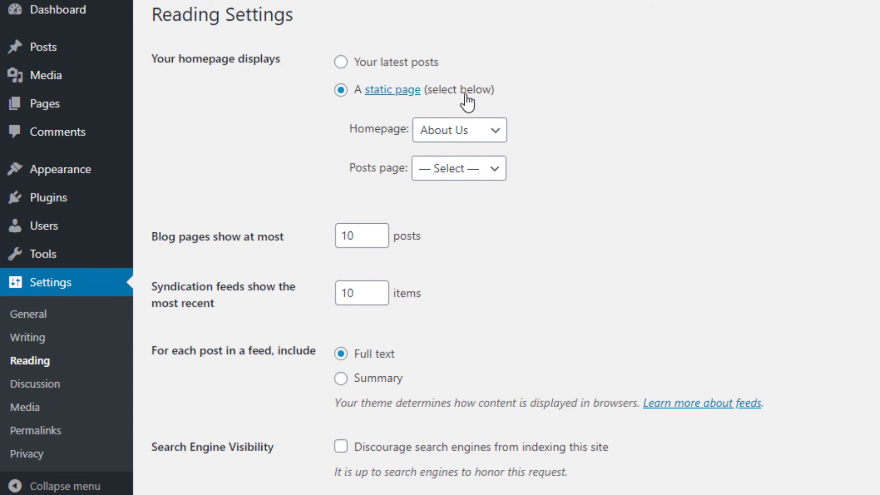
{"action": "left_click", "coordinate": [340, 63]}
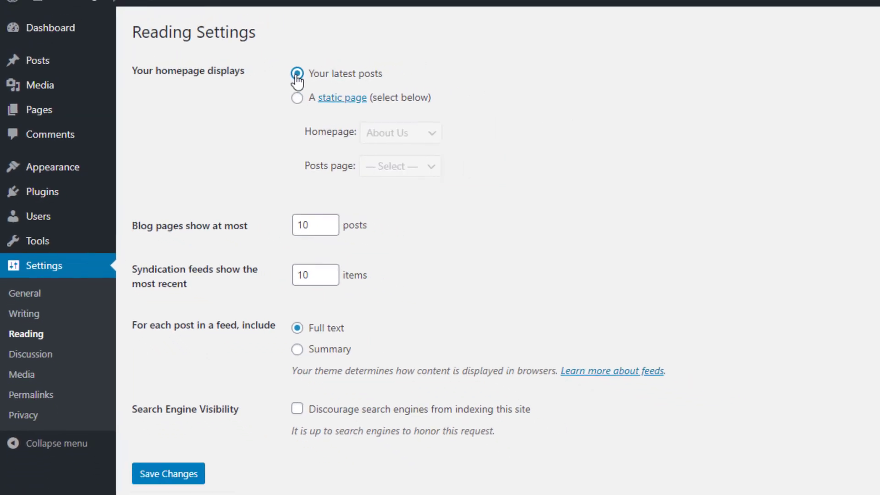
Step: Open the site's homepage from the Welcome post and examine which page it currently displays
{"action": "left_click", "coordinate": [198, 10]}
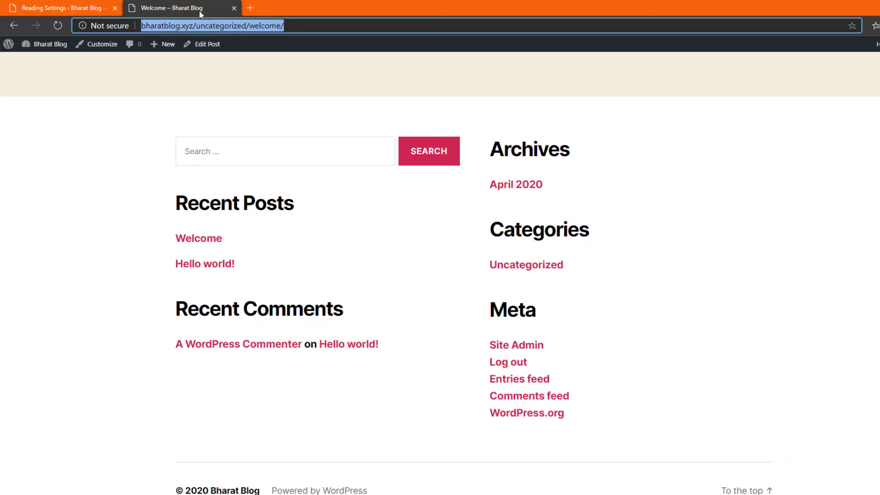
{"action": "scroll", "coordinate": [190, 114], "scroll_direction": "up", "scroll_amount": 20}
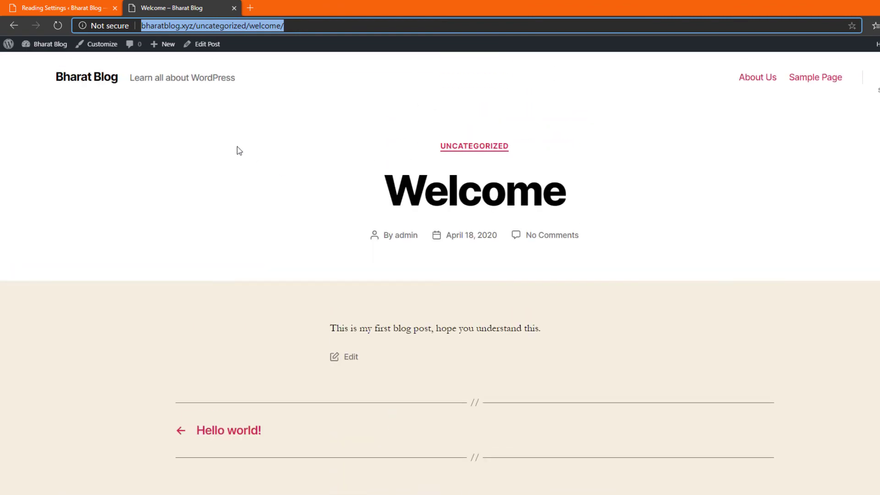
{"action": "left_click", "coordinate": [98, 81]}
{"action": "scroll", "coordinate": [328, 185], "scroll_direction": "down", "scroll_amount": 6}
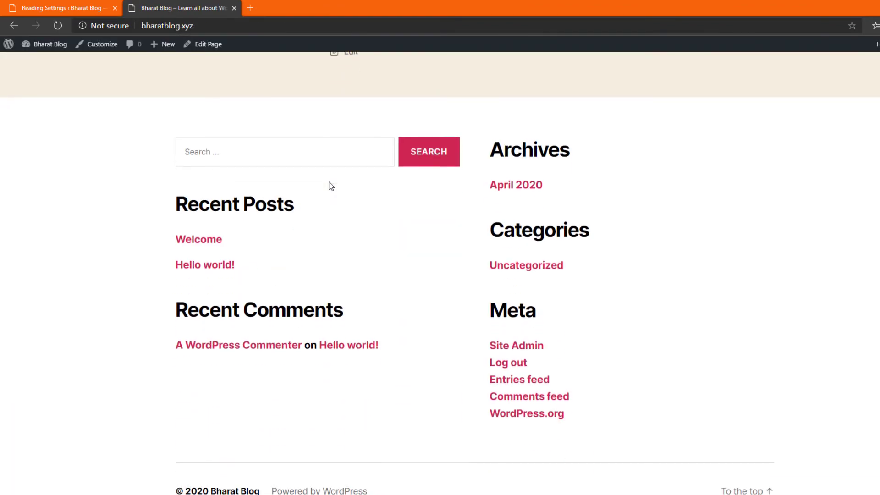
{"action": "scroll", "coordinate": [398, 249], "scroll_direction": "up", "scroll_amount": 6}
{"action": "double_click", "coordinate": [389, 163]}
{"action": "left_click_drag", "start_coordinate": [553, 155], "coordinate": [574, 173]}
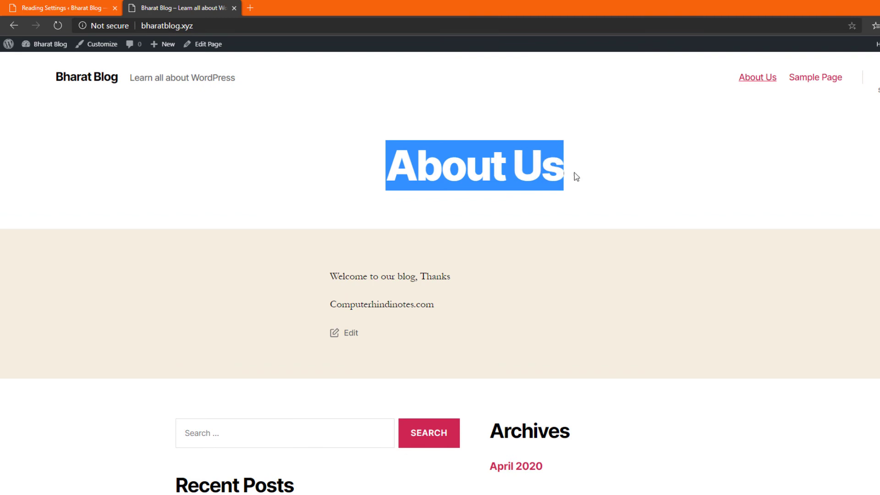
{"action": "left_click", "coordinate": [575, 172]}
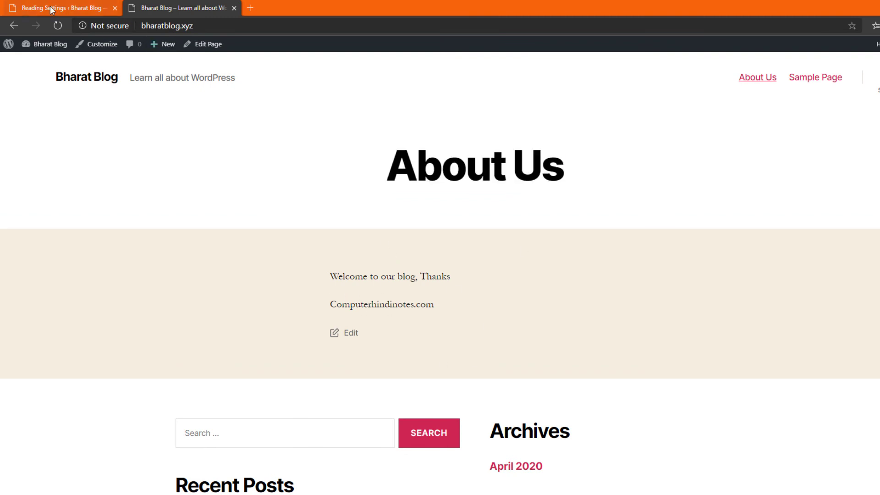
Step: Return to the reading settings and save the latest-posts homepage choice
{"action": "left_click", "coordinate": [97, 9]}
{"action": "left_click", "coordinate": [132, 374]}
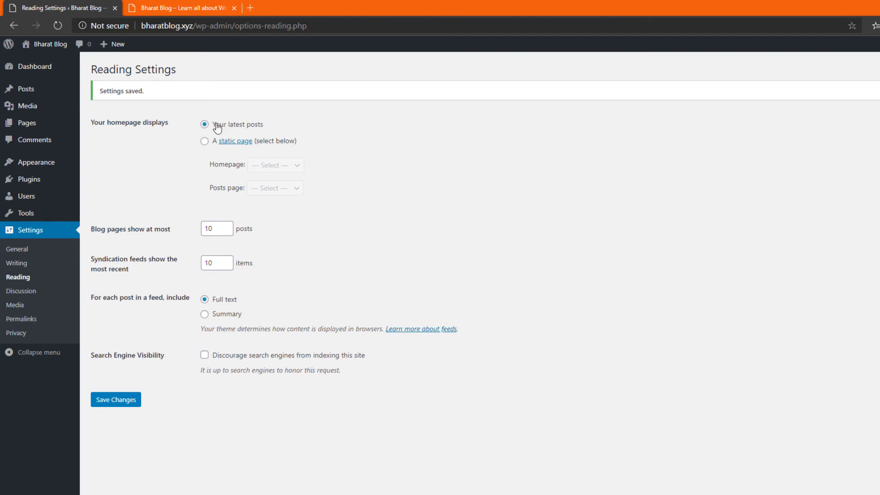
{"action": "left_click", "coordinate": [218, 129]}
Step: Reload the site's homepage and look through the posts it displays
{"action": "left_click", "coordinate": [180, 12]}
{"action": "left_click", "coordinate": [57, 25]}
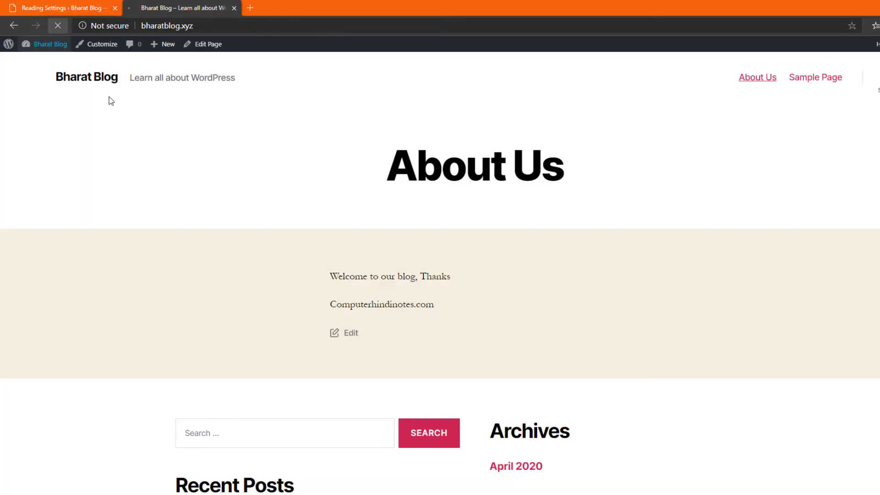
{"action": "scroll", "coordinate": [523, 257], "scroll_direction": "down", "scroll_amount": 8}
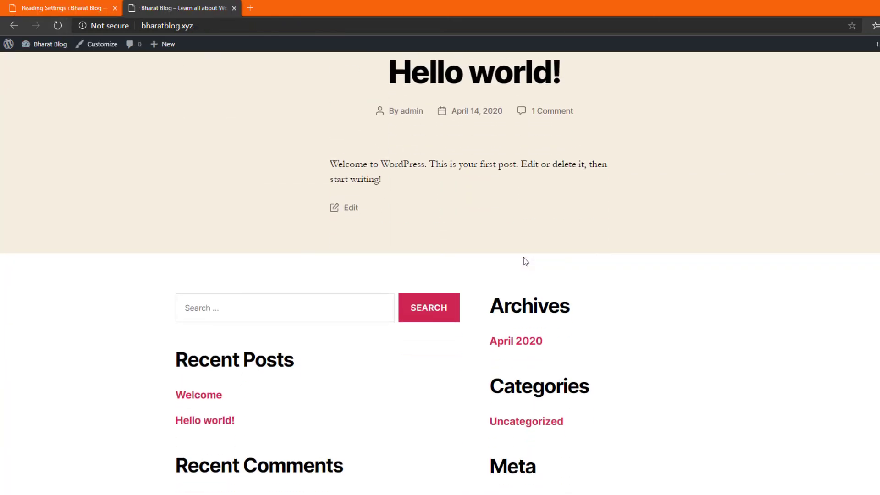
{"action": "scroll", "coordinate": [524, 257], "scroll_direction": "up", "scroll_amount": 8}
{"action": "scroll", "coordinate": [508, 210], "scroll_direction": "down", "scroll_amount": 8}
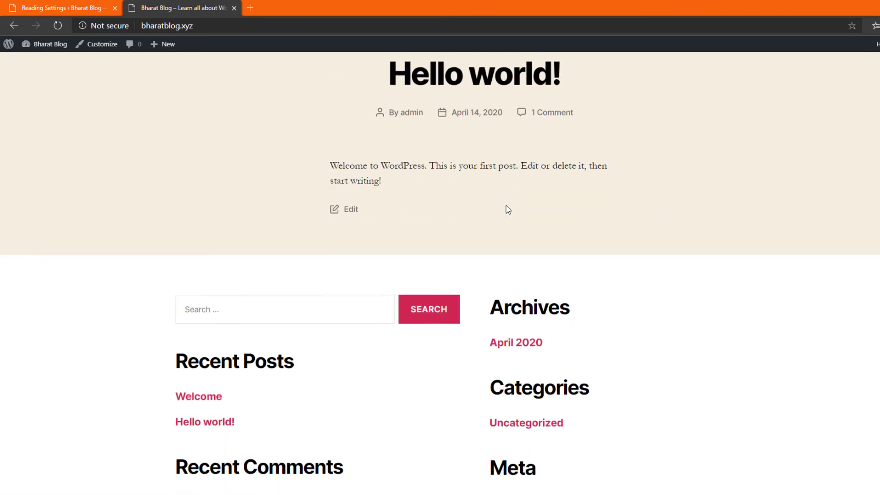
Step: Return to the reading settings, set the homepage to the static page Sample Page, and save the change
{"action": "scroll", "coordinate": [508, 212], "scroll_direction": "up", "scroll_amount": 8}
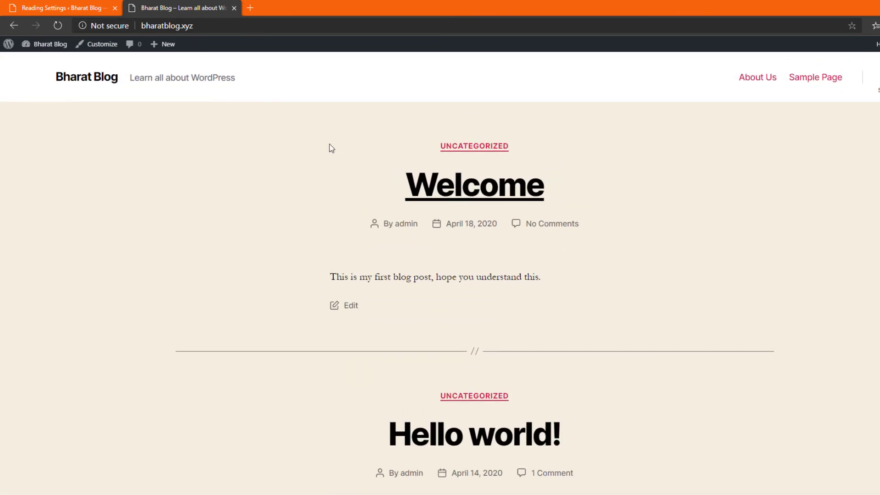
{"action": "left_click", "coordinate": [84, 9]}
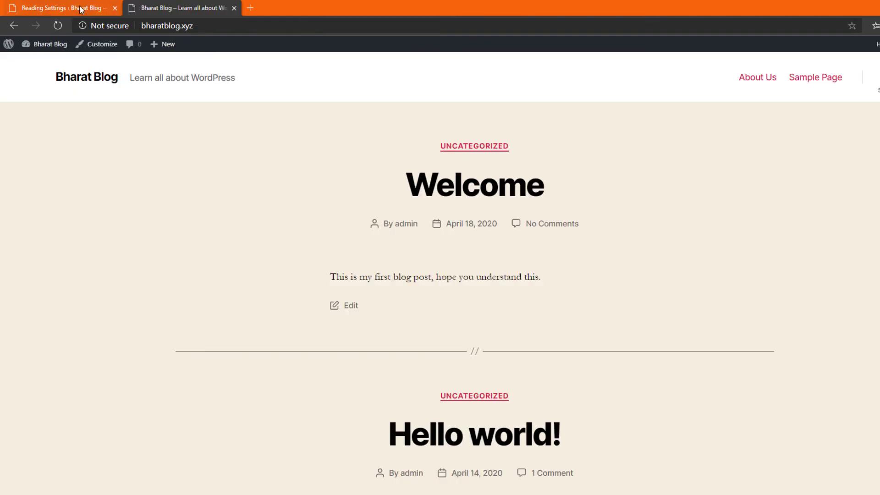
{"action": "left_click", "coordinate": [83, 9]}
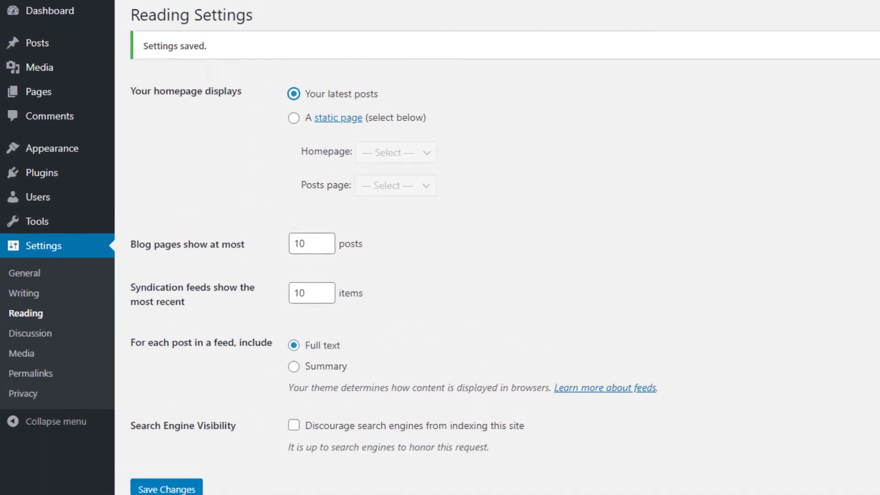
{"action": "left_click", "coordinate": [293, 119]}
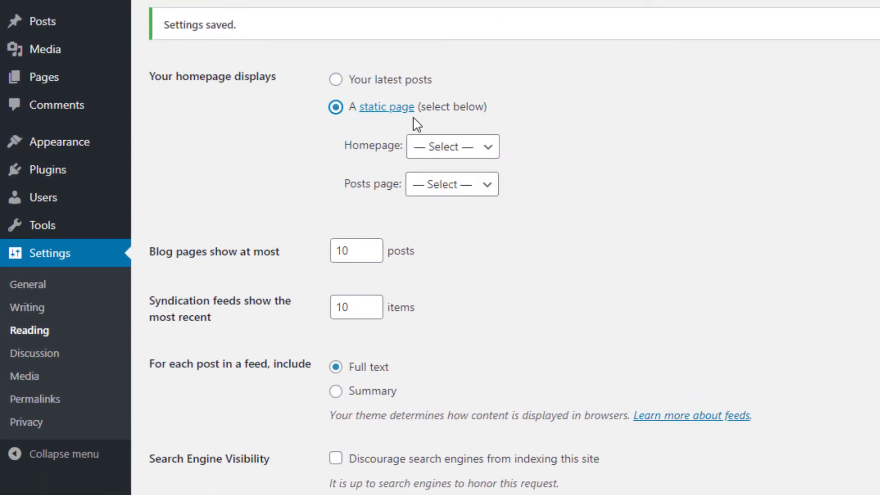
{"action": "left_click", "coordinate": [467, 145]}
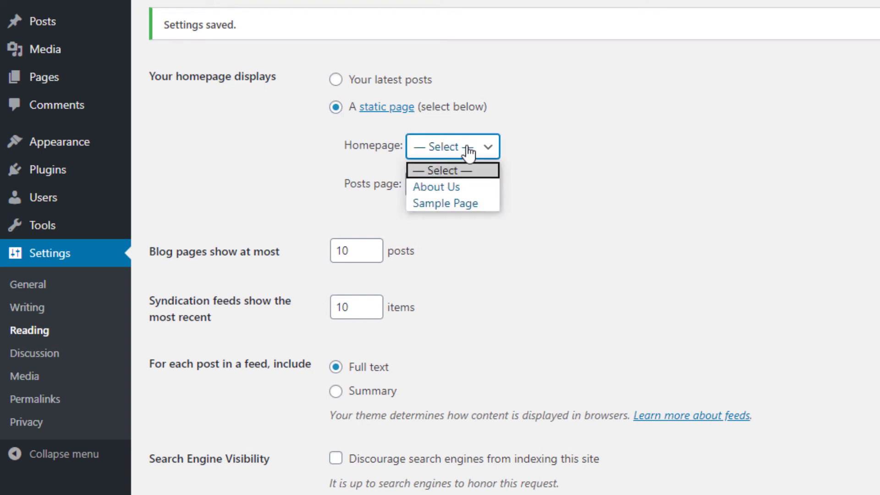
{"action": "left_click", "coordinate": [476, 203]}
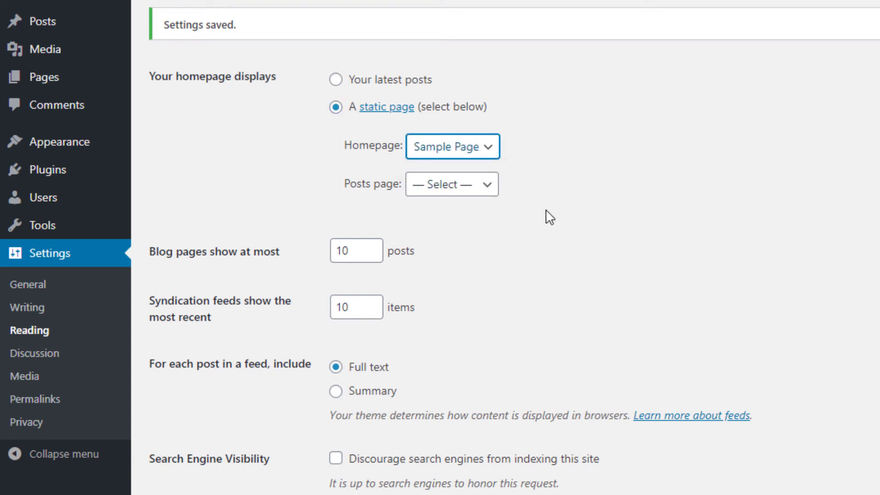
{"action": "left_click", "coordinate": [201, 492]}
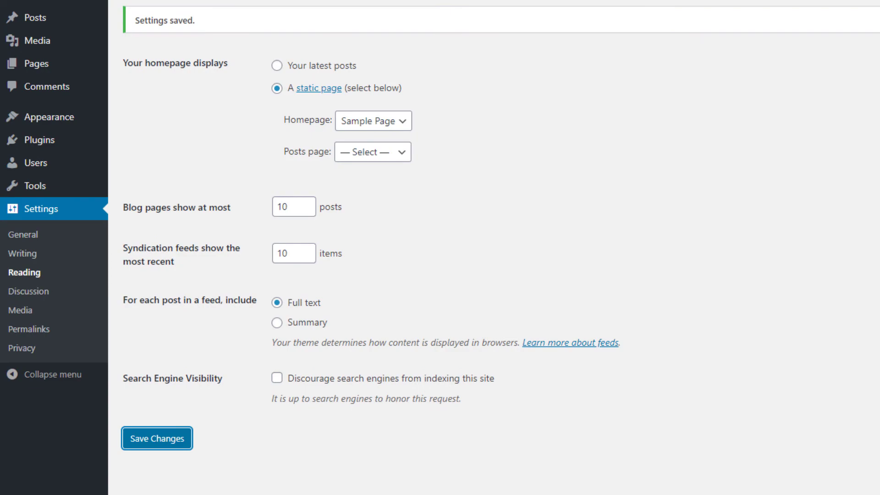
Step: Reload the site's homepage and examine which page it displays, from the header down to the footer
{"action": "left_click", "coordinate": [179, 8]}
{"action": "left_click", "coordinate": [57, 25]}
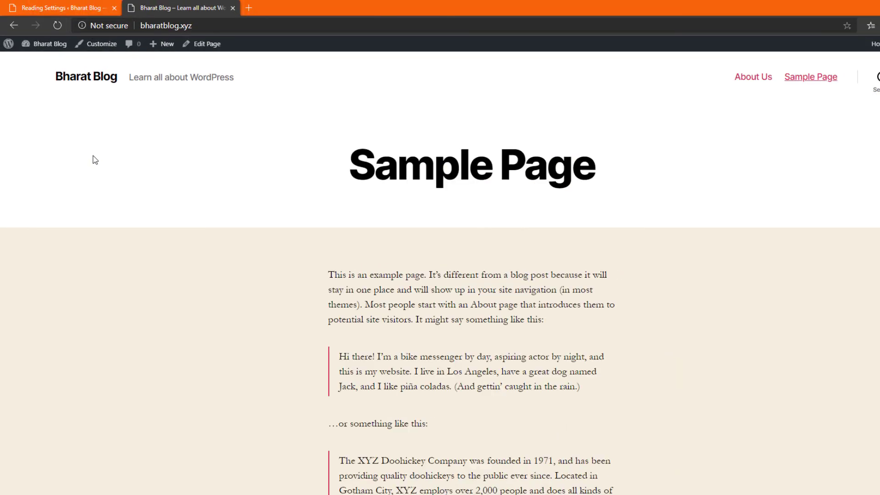
{"action": "scroll", "coordinate": [243, 200], "scroll_direction": "down", "scroll_amount": 15}
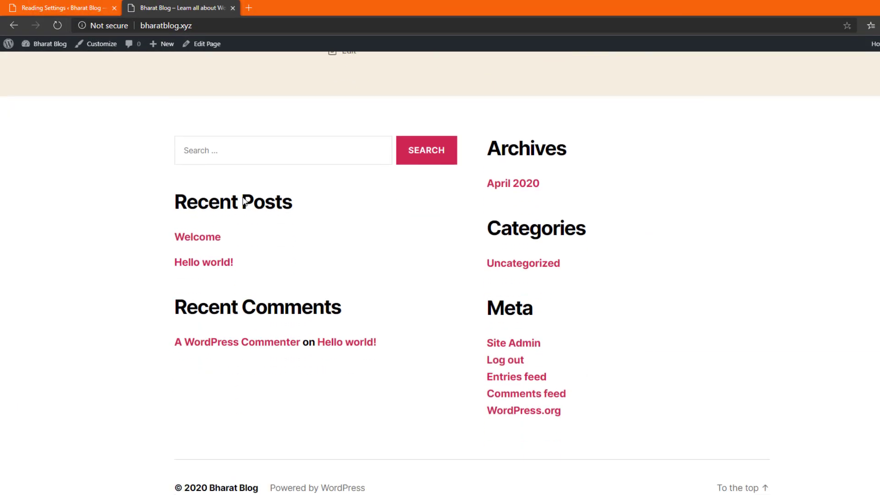
{"action": "scroll", "coordinate": [244, 200], "scroll_direction": "up", "scroll_amount": 15}
Step: Return to the reading settings and switch the homepage display back to your latest posts
{"action": "left_click", "coordinate": [68, 5]}
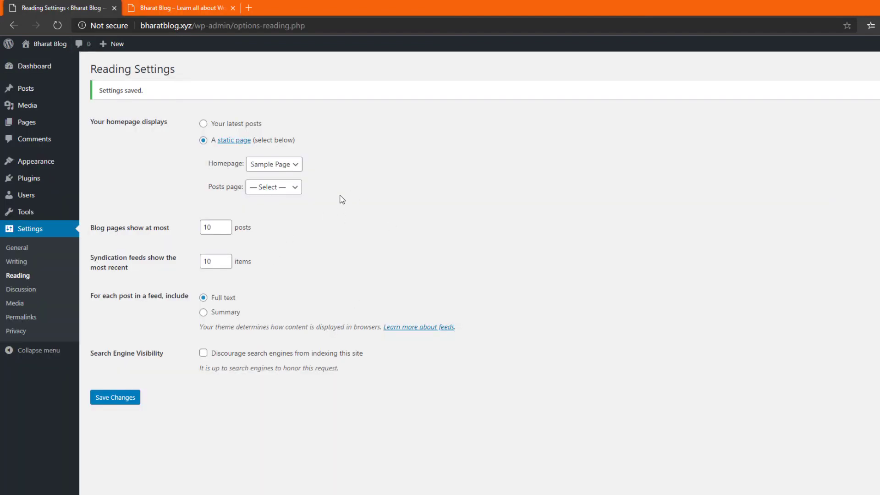
{"action": "left_click", "coordinate": [249, 124]}
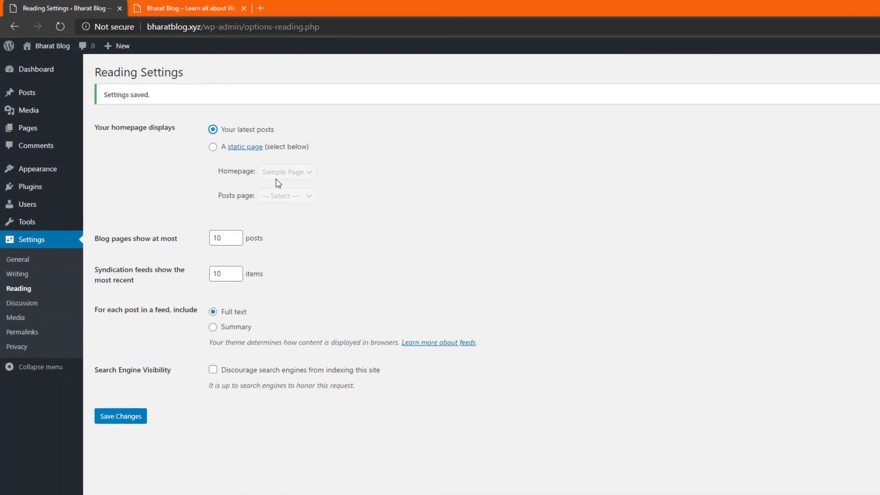
{"action": "key", "text": "Tab"}
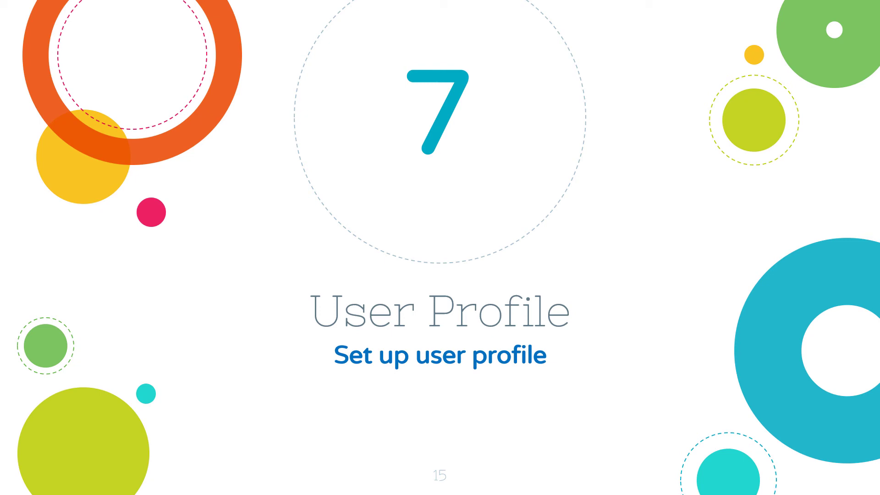
{"action": "key", "text": "Right"}
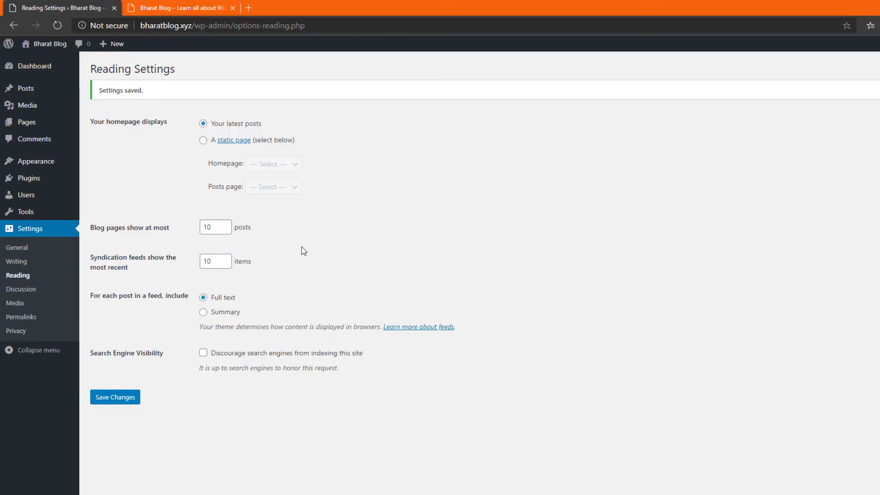
Step: Open your own user profile and set the publicly displayed name to the full name, first name first
{"action": "mouse_move", "coordinate": [42, 196]}
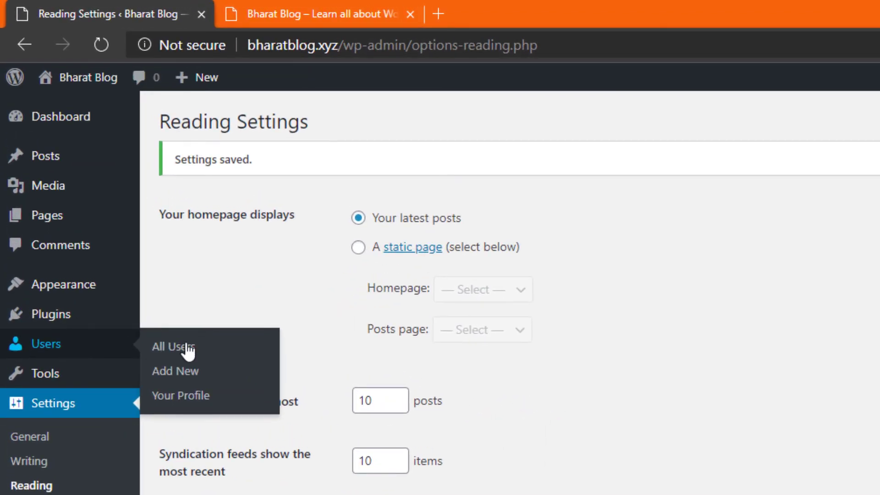
{"action": "left_click", "coordinate": [194, 397]}
{"action": "scroll", "coordinate": [435, 280], "scroll_direction": "down", "scroll_amount": 5}
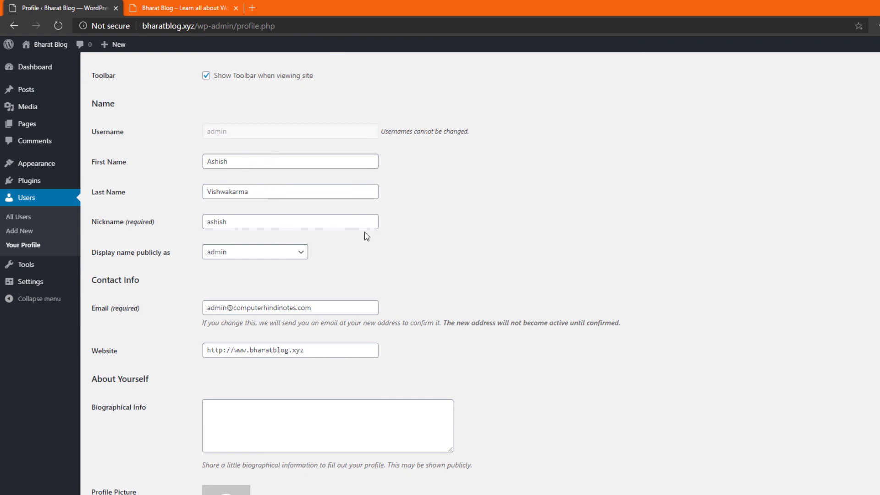
{"action": "scroll", "coordinate": [366, 236], "scroll_direction": "down", "scroll_amount": 3}
{"action": "scroll", "coordinate": [197, 152], "scroll_direction": "up", "scroll_amount": 2}
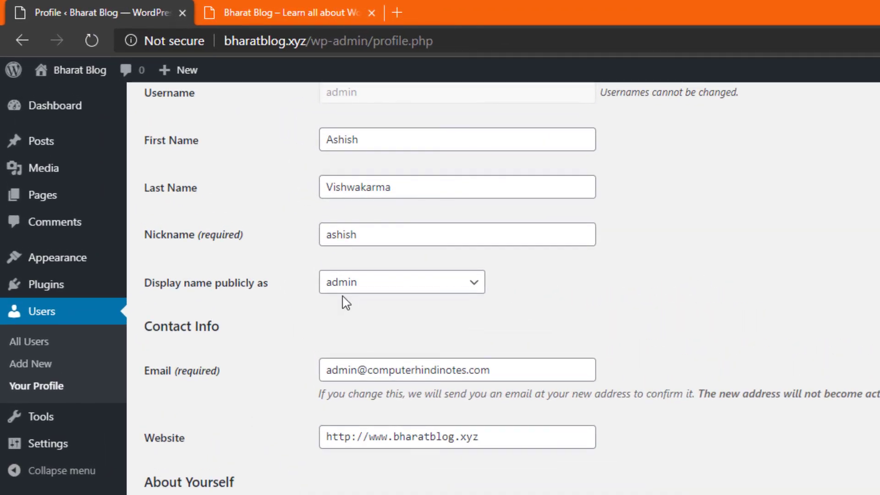
{"action": "left_click", "coordinate": [357, 290]}
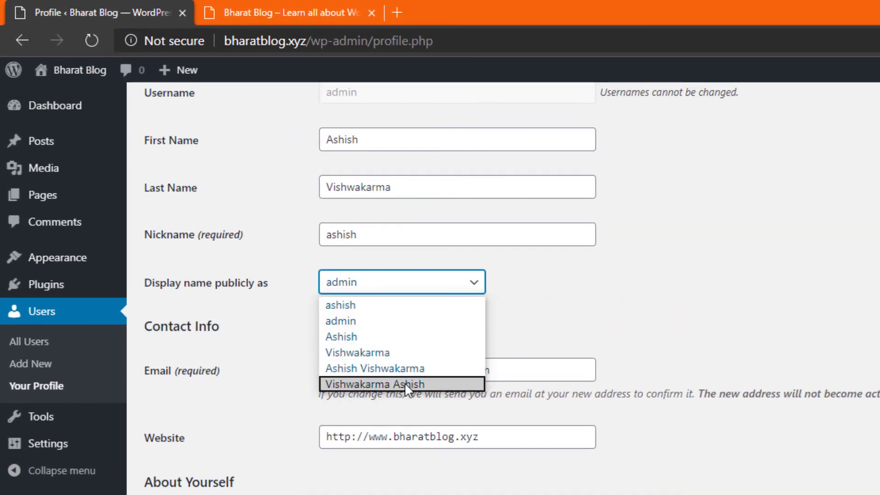
{"action": "left_click", "coordinate": [379, 369]}
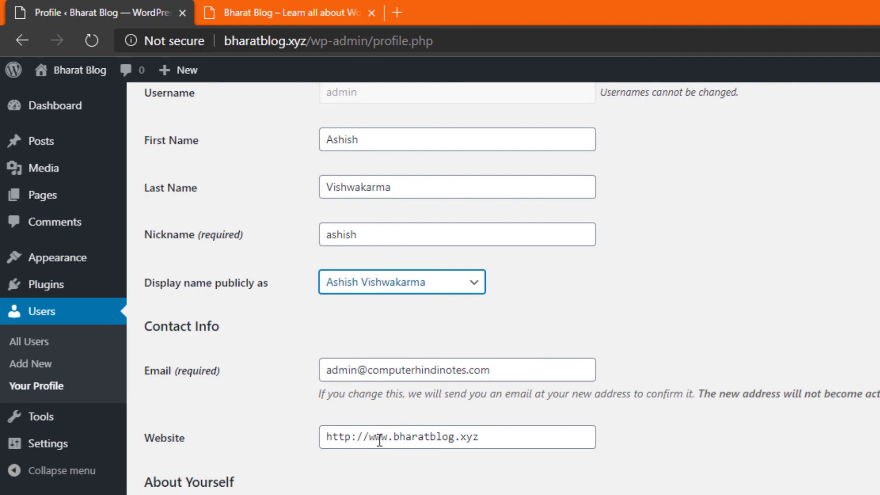
Step: Activate the profile's biographical info field, then generate a new account password and review the profile details
{"action": "scroll", "coordinate": [487, 445], "scroll_direction": "down", "scroll_amount": 3}
{"action": "left_click", "coordinate": [476, 360]}
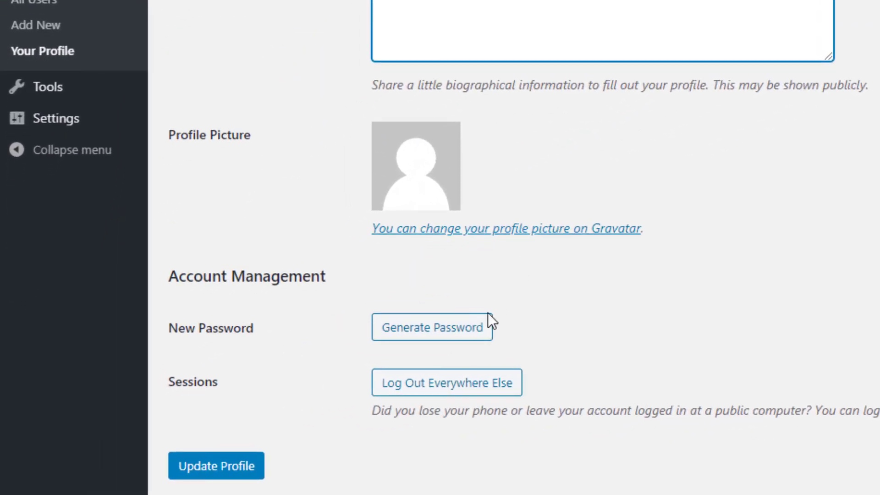
{"action": "left_click", "coordinate": [470, 330]}
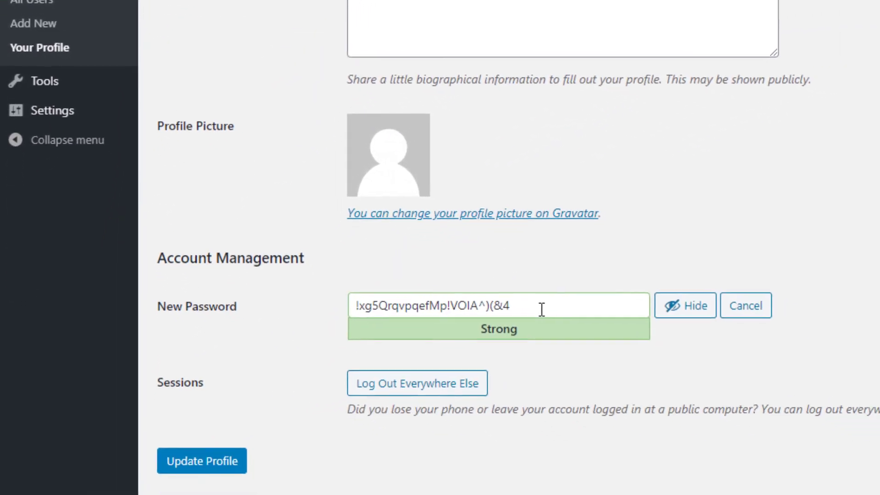
{"action": "left_click_drag", "start_coordinate": [572, 327], "coordinate": [422, 327]}
{"action": "left_click_drag", "start_coordinate": [384, 297], "coordinate": [292, 297]}
{"action": "left_click", "coordinate": [296, 303]}
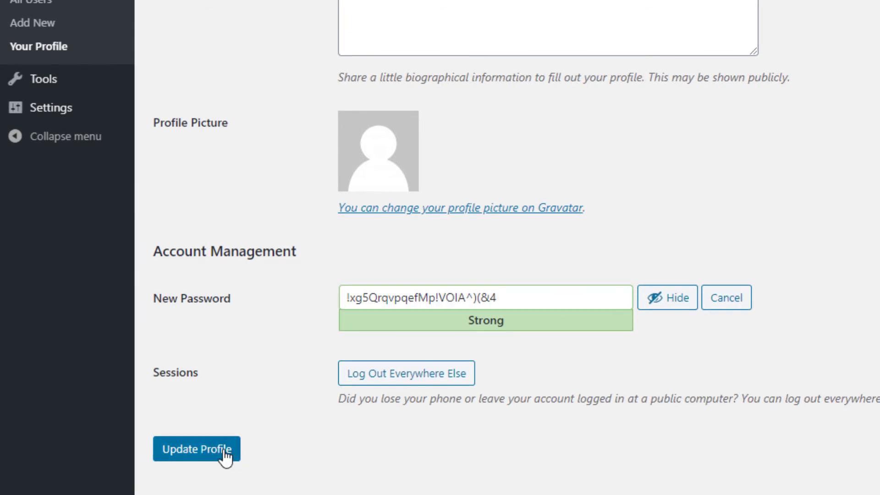
{"action": "scroll", "coordinate": [535, 297], "scroll_direction": "up", "scroll_amount": 10}
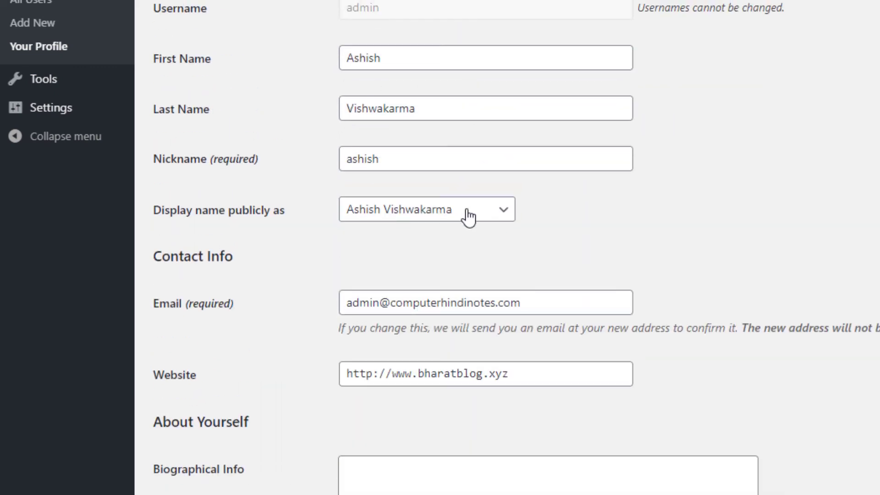
{"action": "scroll", "coordinate": [468, 216], "scroll_direction": "up", "scroll_amount": 5}
{"action": "scroll", "coordinate": [468, 216], "scroll_direction": "down", "scroll_amount": 5}
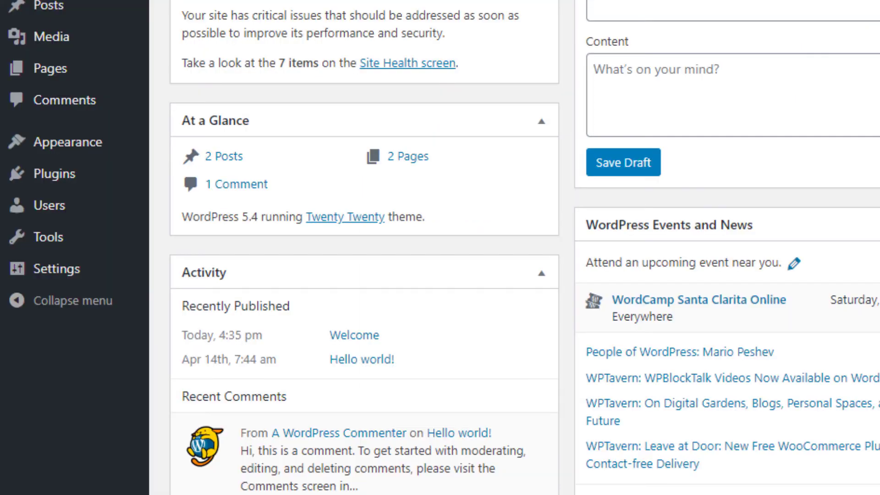
{"action": "mouse_move", "coordinate": [67, 275]}
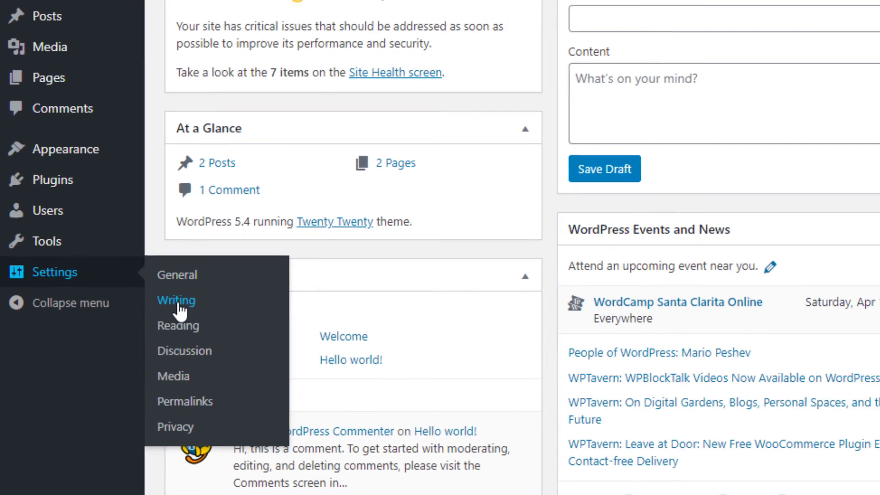
{"action": "left_click", "coordinate": [178, 304]}
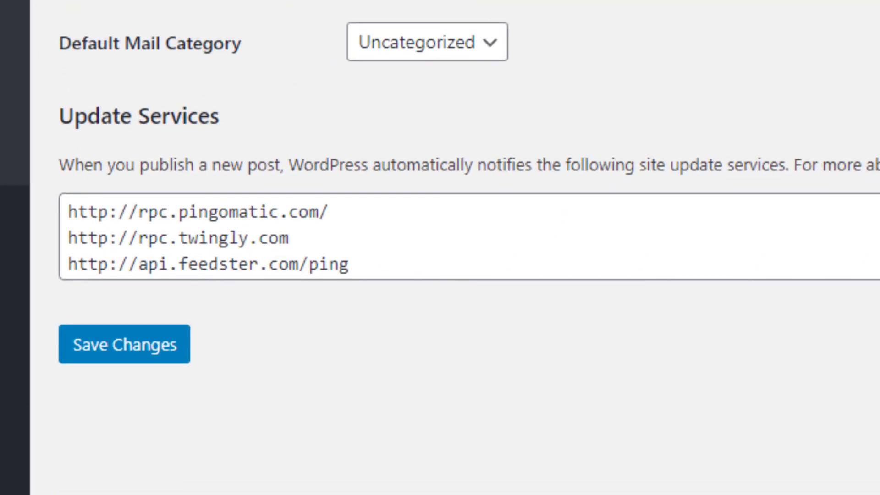
{"action": "left_click", "coordinate": [352, 264]}
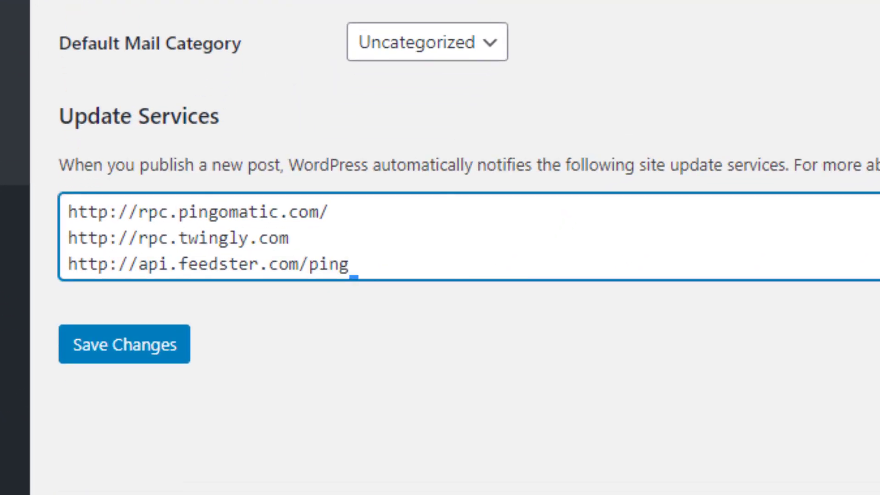
{"action": "key", "text": "ctrl+v"}
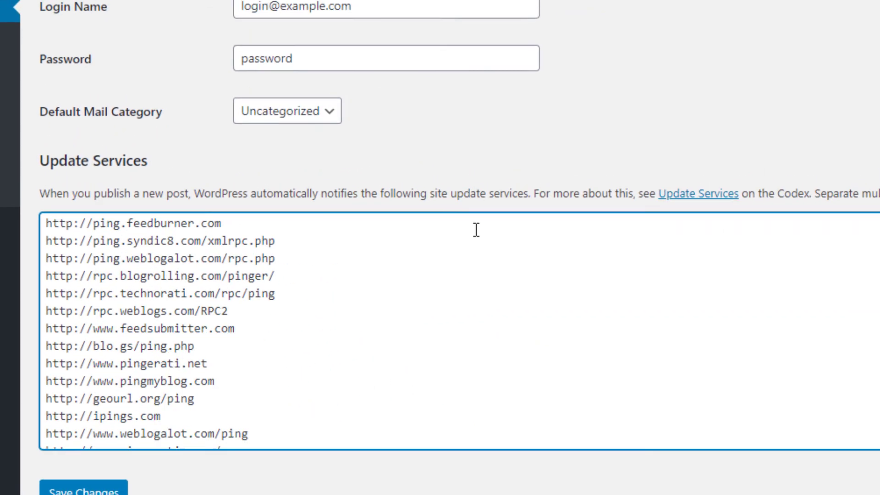
{"action": "scroll", "coordinate": [204, 301], "scroll_direction": "down", "scroll_amount": 15}
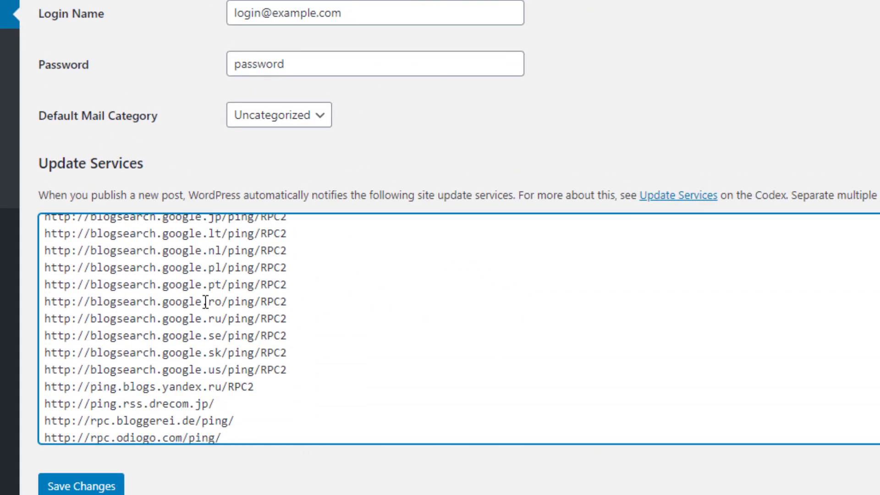
{"action": "scroll", "coordinate": [206, 301], "scroll_direction": "down", "scroll_amount": 3}
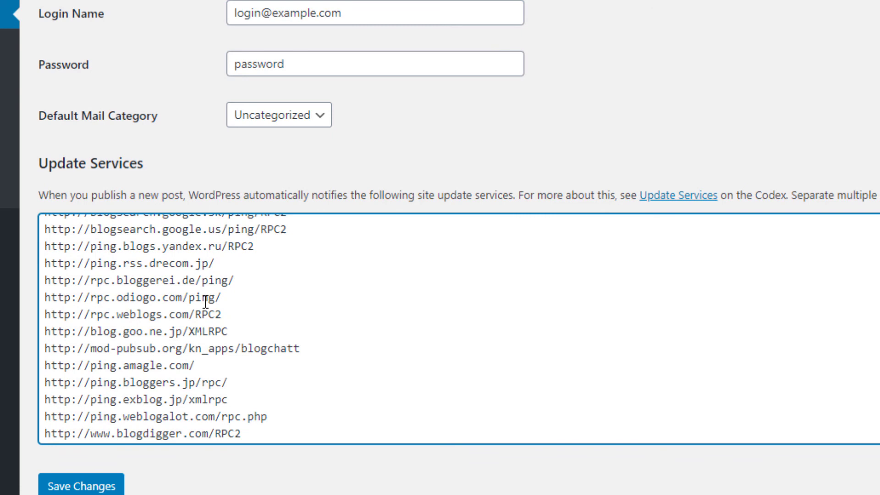
{"action": "scroll", "coordinate": [205, 301], "scroll_direction": "up", "scroll_amount": 20}
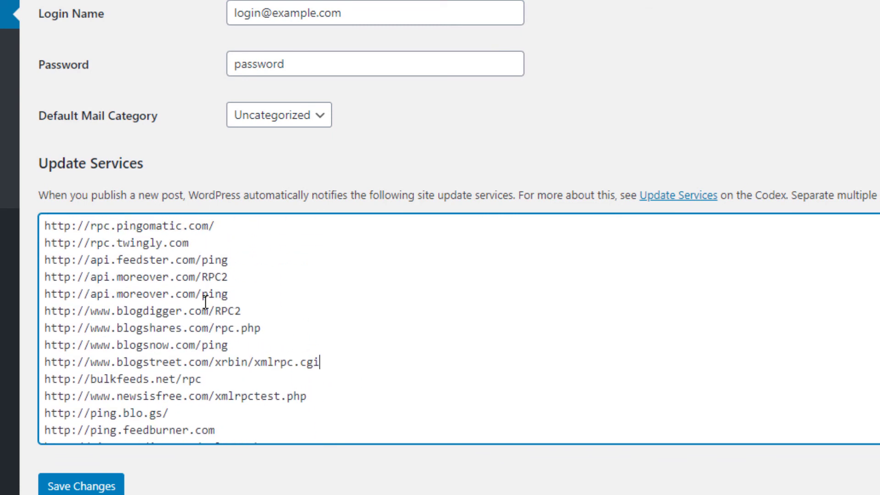